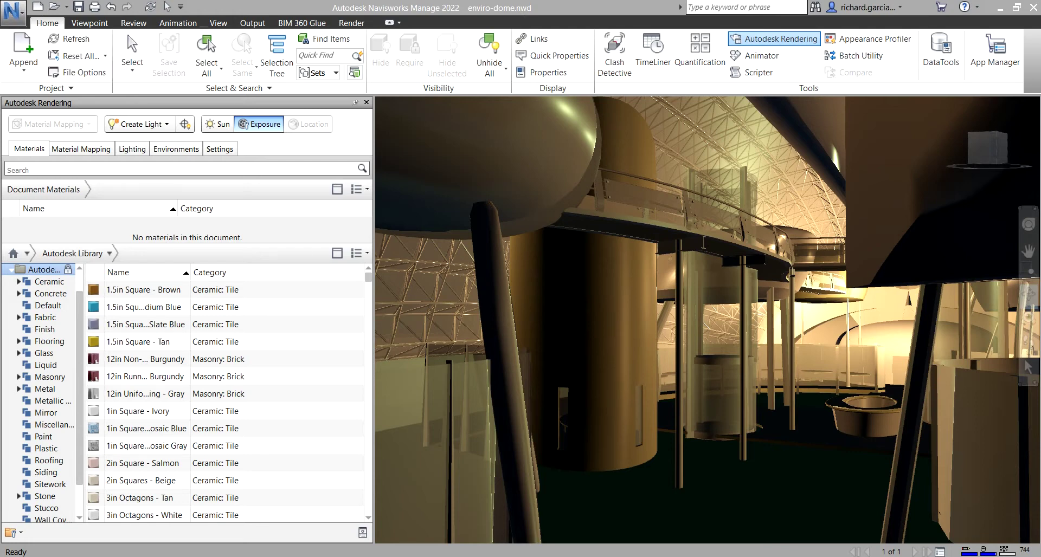
Step: Examine the application's file commands, including the options for opening files and for exporting to DWF, FBX and Google Earth KML
click(13, 22)
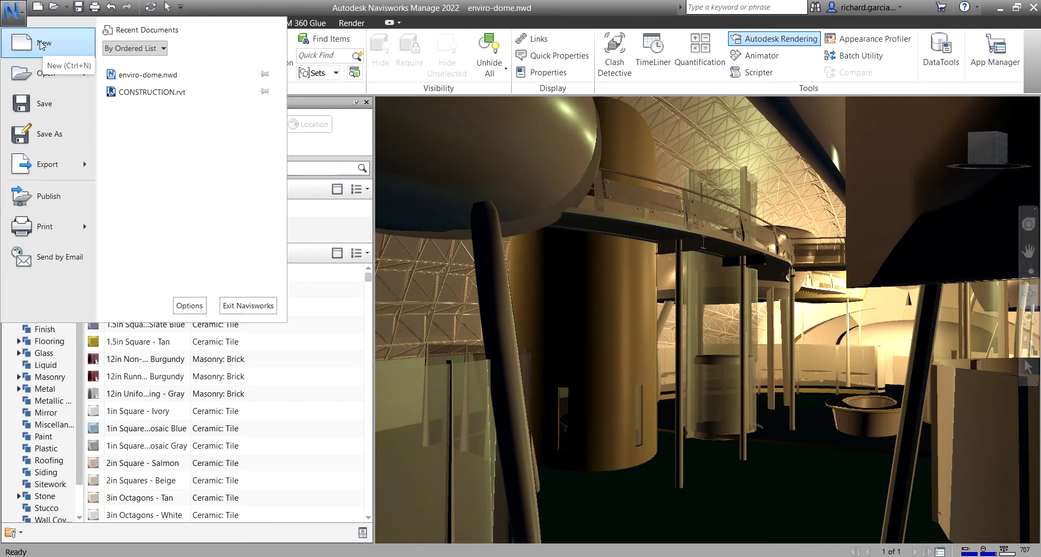
mouse_move(50, 86)
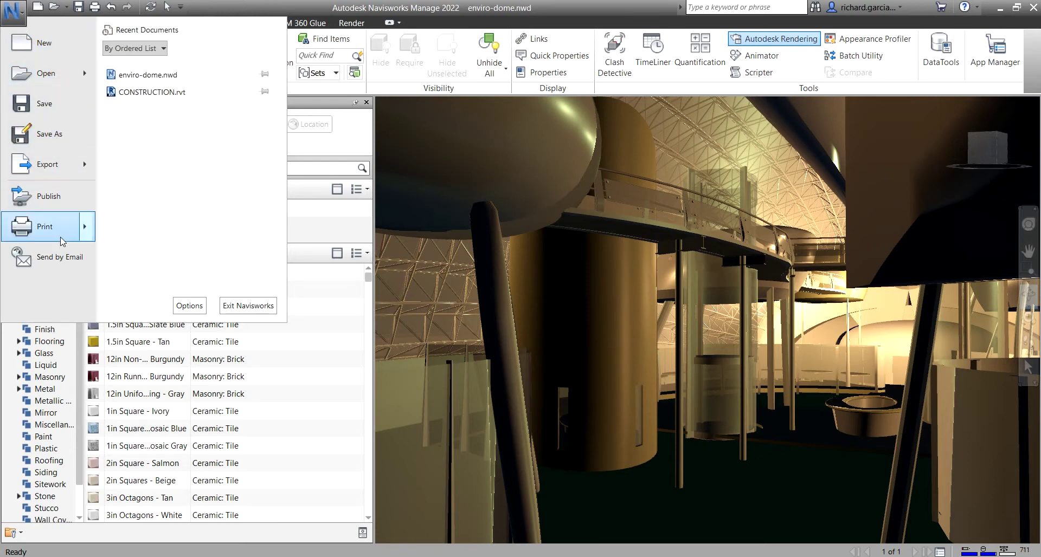
mouse_move(62, 242)
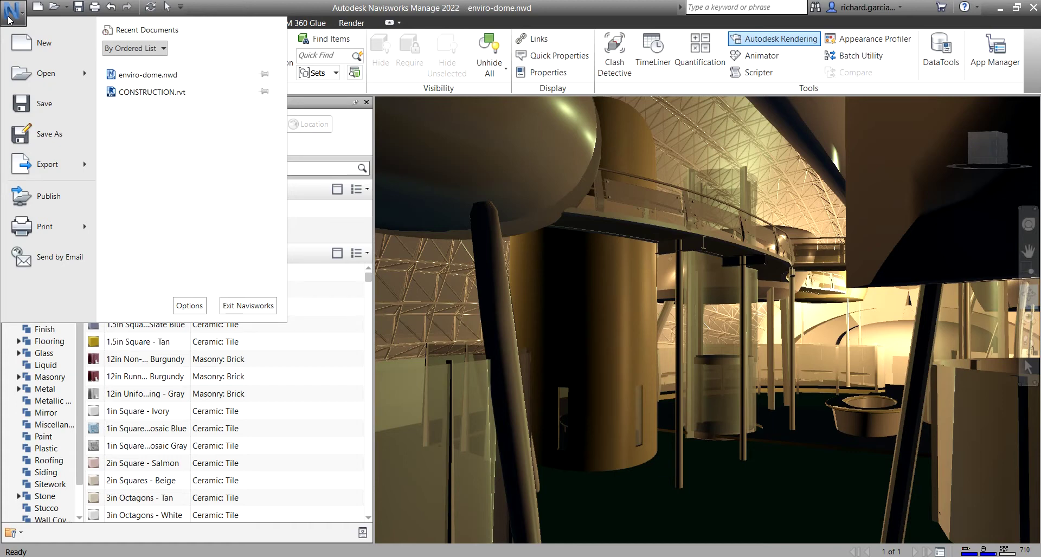
click(86, 74)
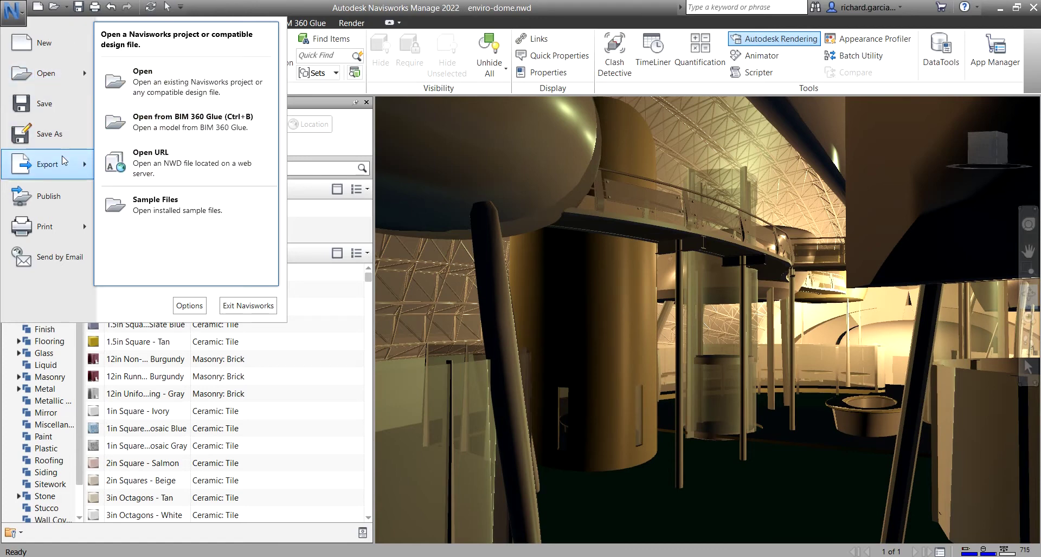
mouse_move(87, 164)
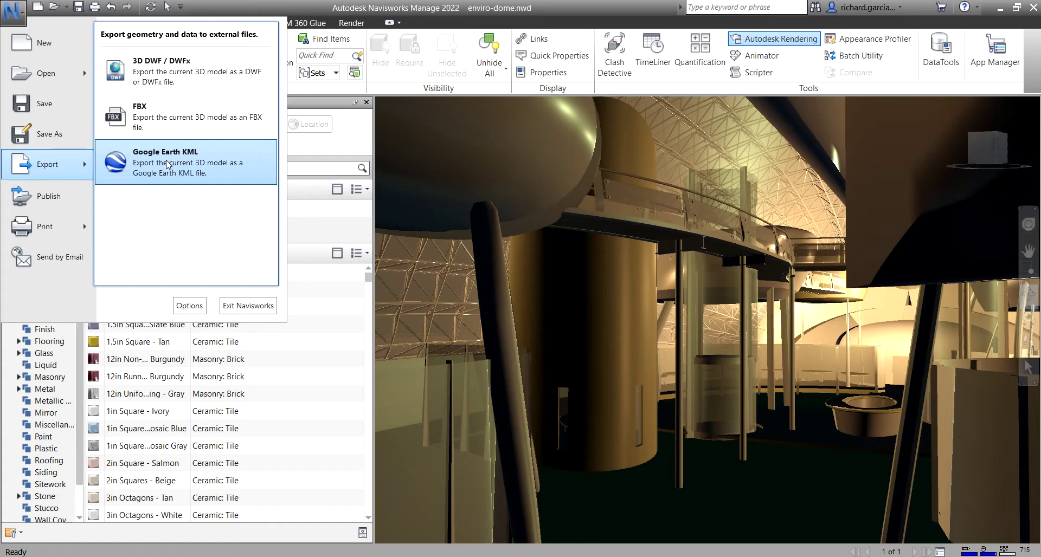
click(12, 19)
click(12, 19)
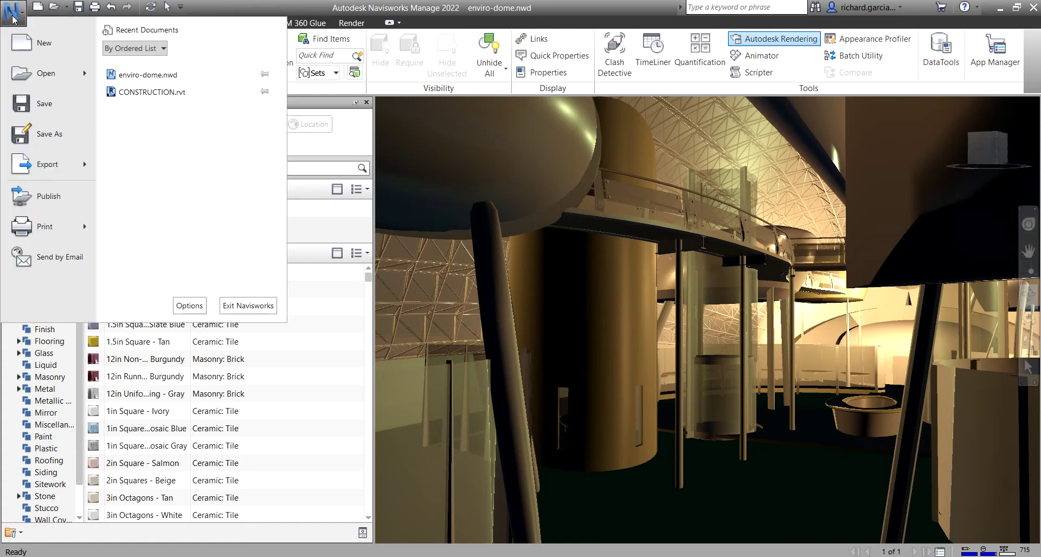
click(12, 19)
click(12, 19)
click(11, 19)
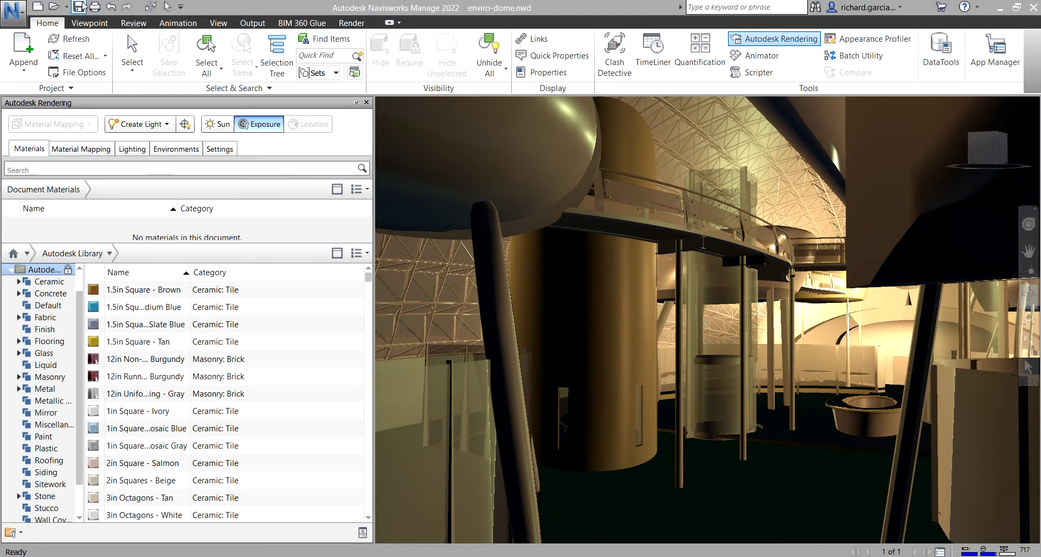
Step: Show the Quick Access Toolbar below the ribbon and return it above the ribbon
click(42, 9)
click(181, 7)
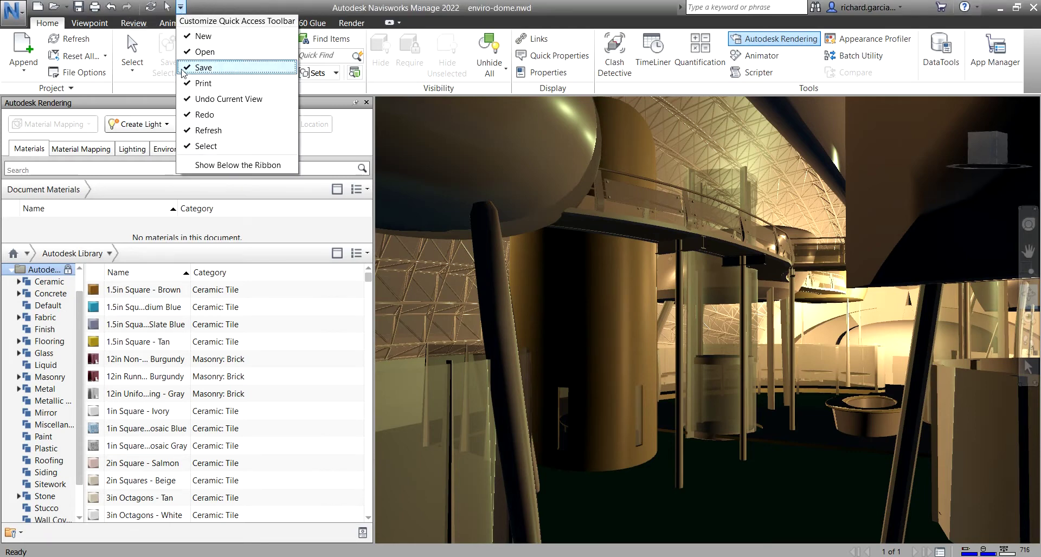
click(215, 170)
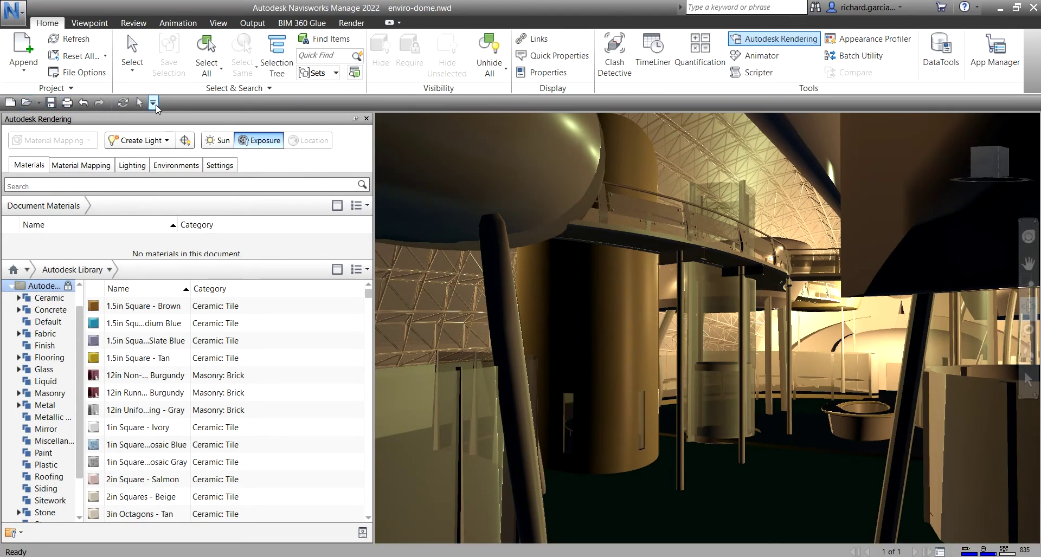
click(153, 103)
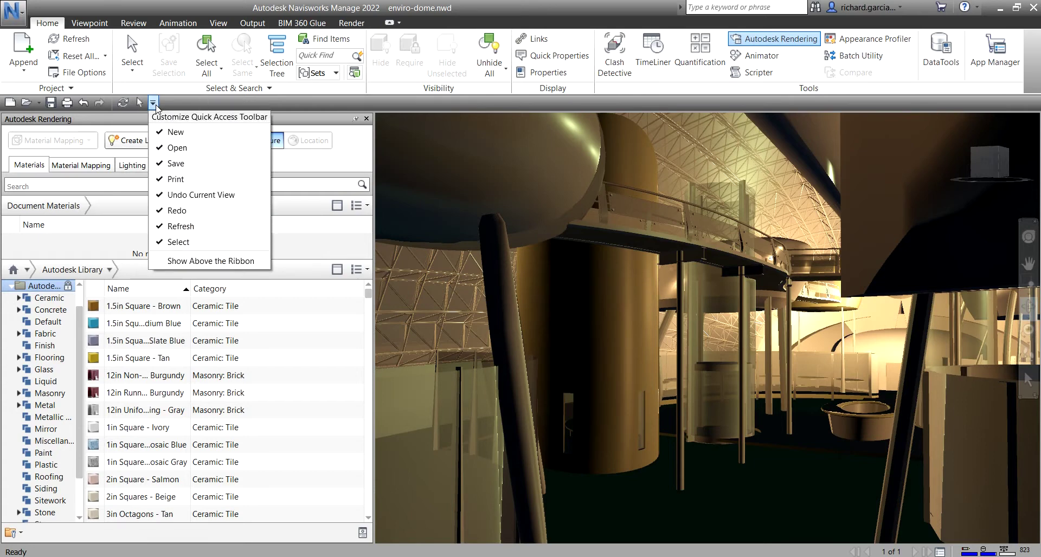
click(206, 262)
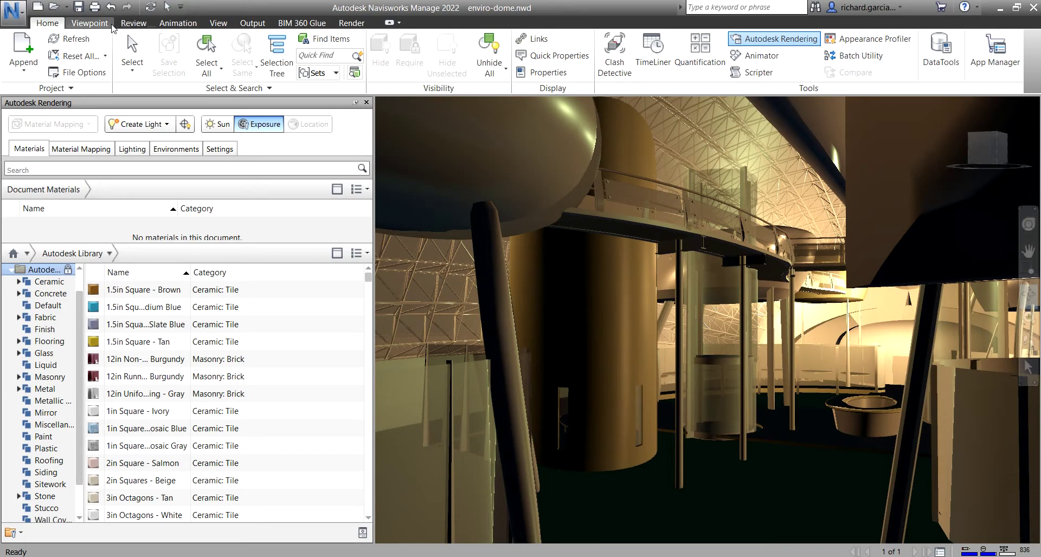
Step: Add Clash Detective to the Quick Access Toolbar and insert a separator between it and the Select command
right_click(615, 55)
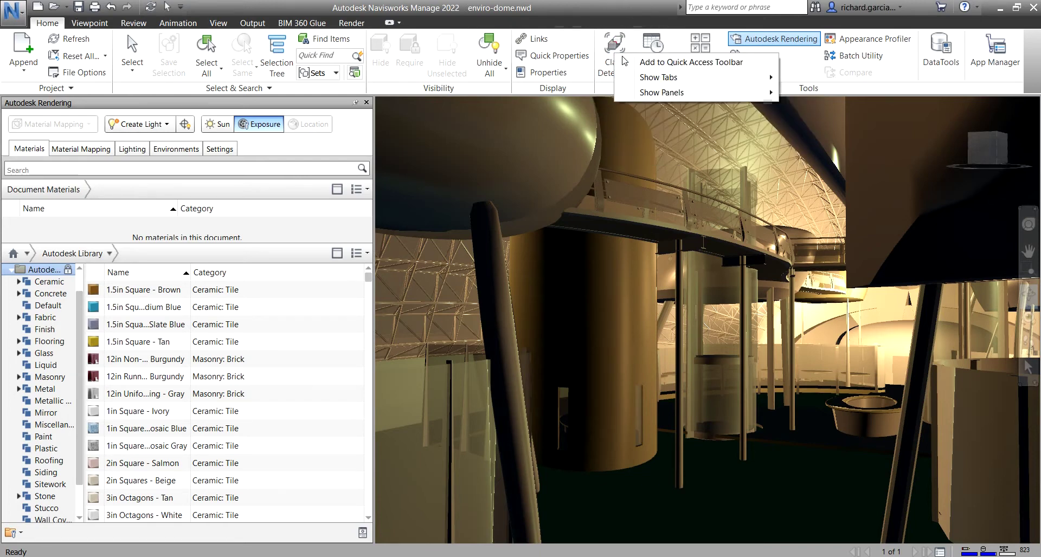
click(654, 66)
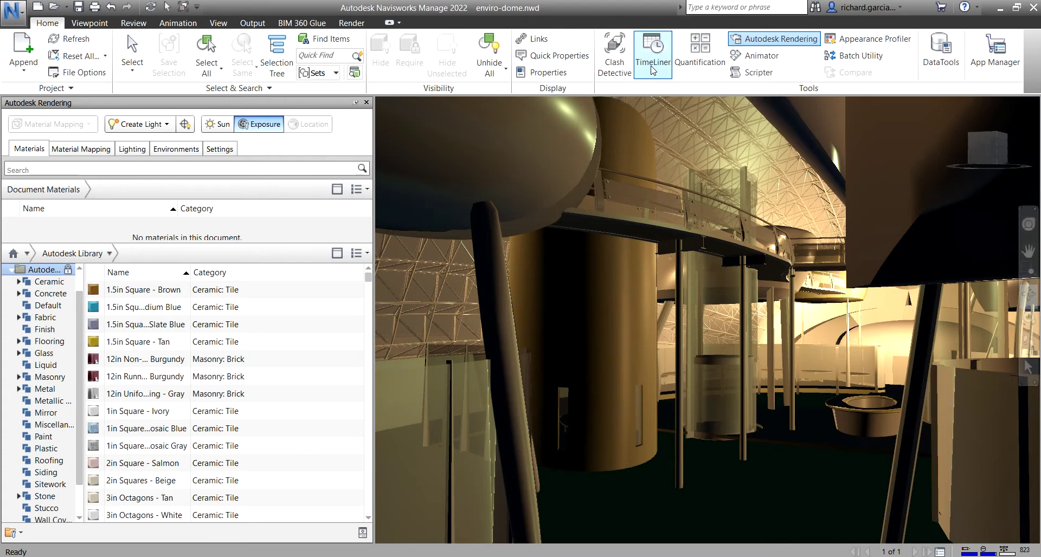
right_click(169, 7)
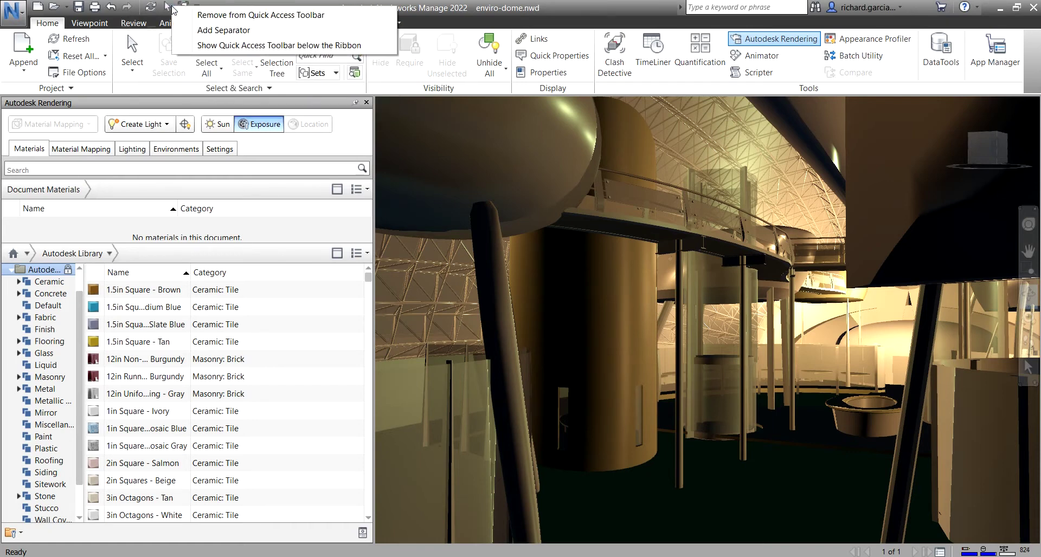
click(205, 30)
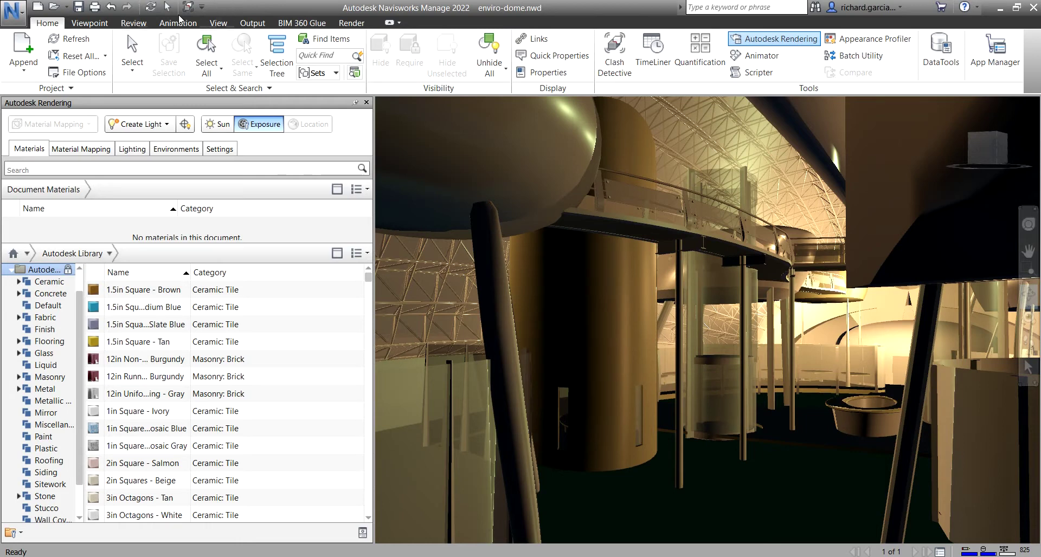
click(179, 15)
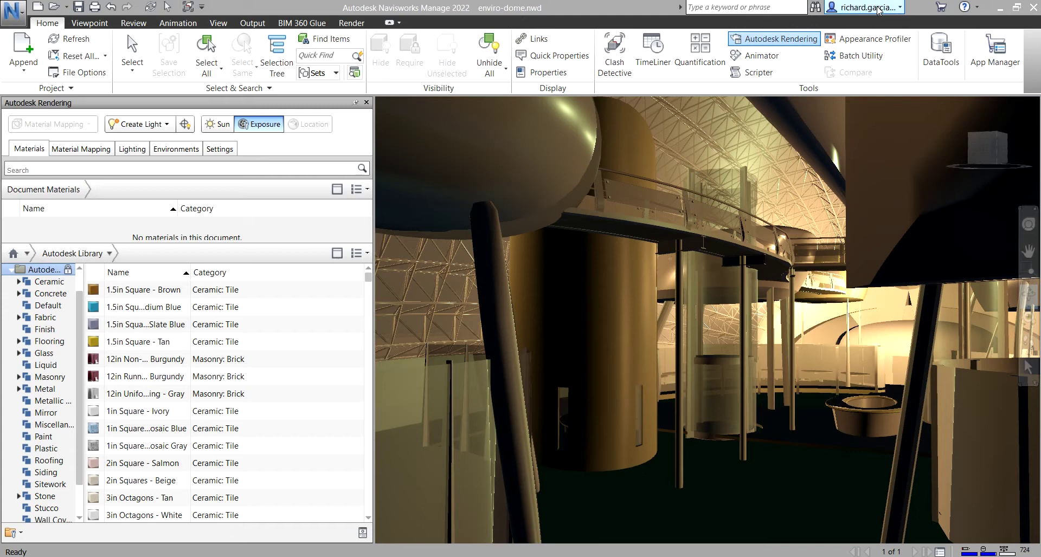
Step: Examine the account options and the ribbon's Review, Animation, View, Output, BIM 360 Glue, Render, Home and Viewpoint command sets
click(898, 8)
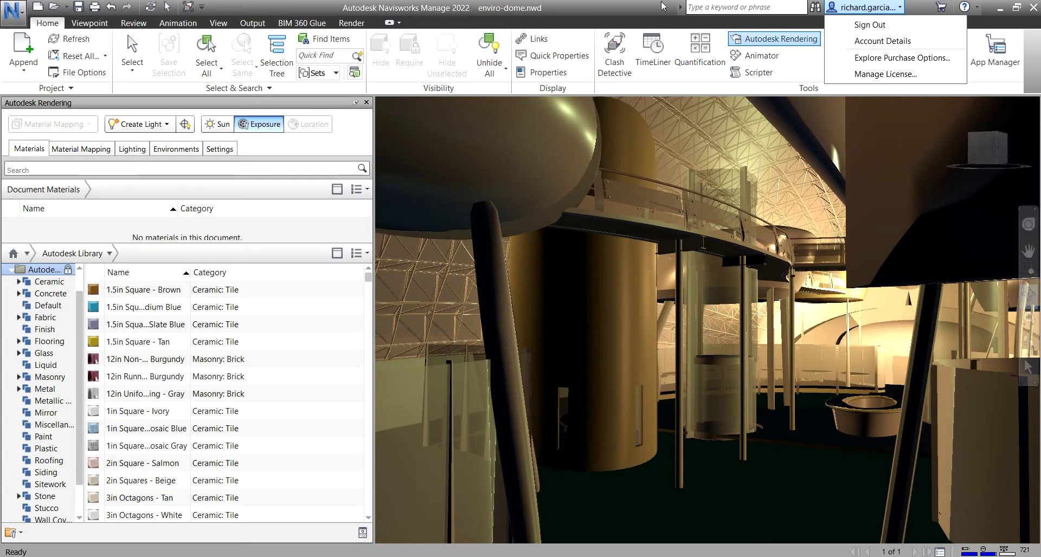
click(866, 8)
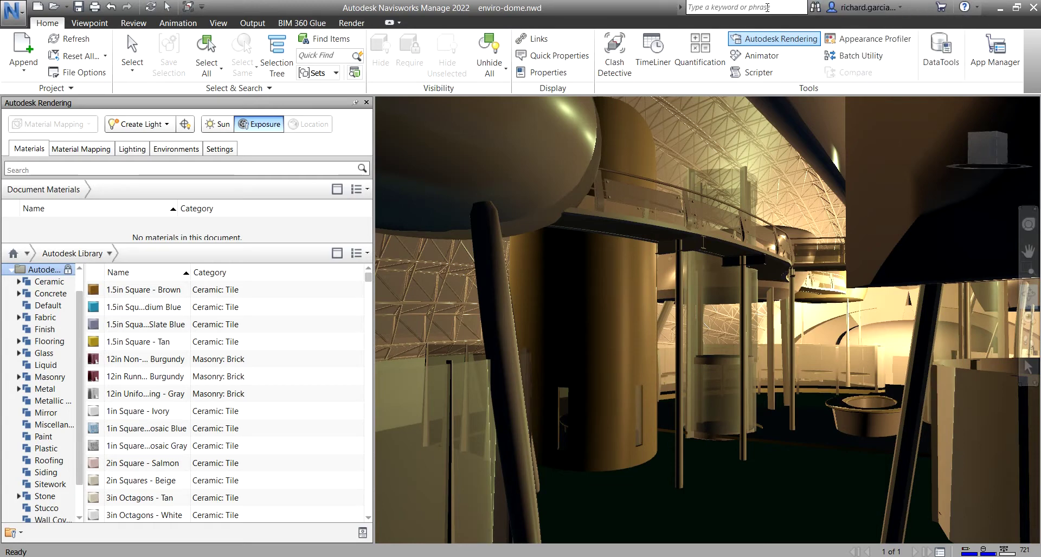
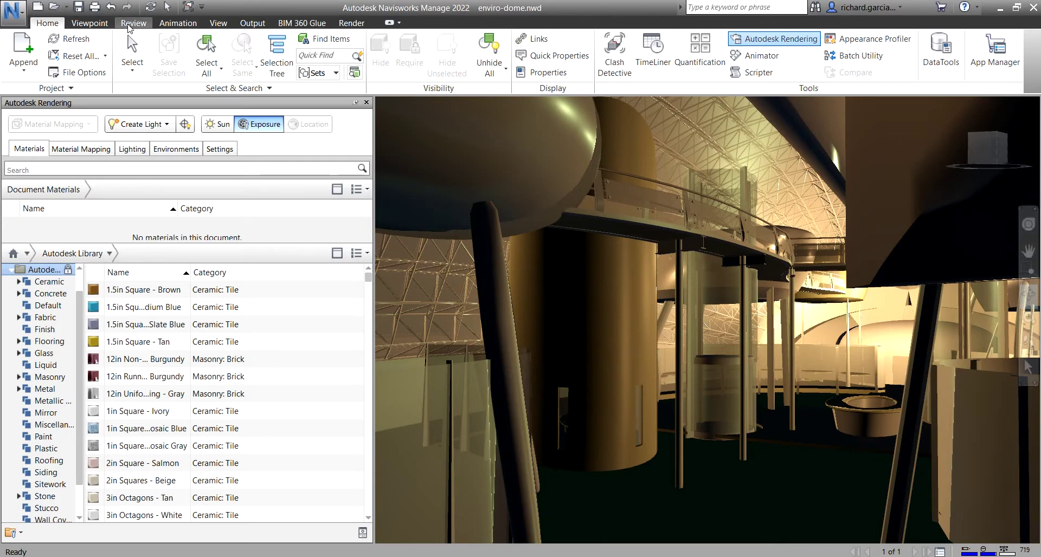
click(129, 27)
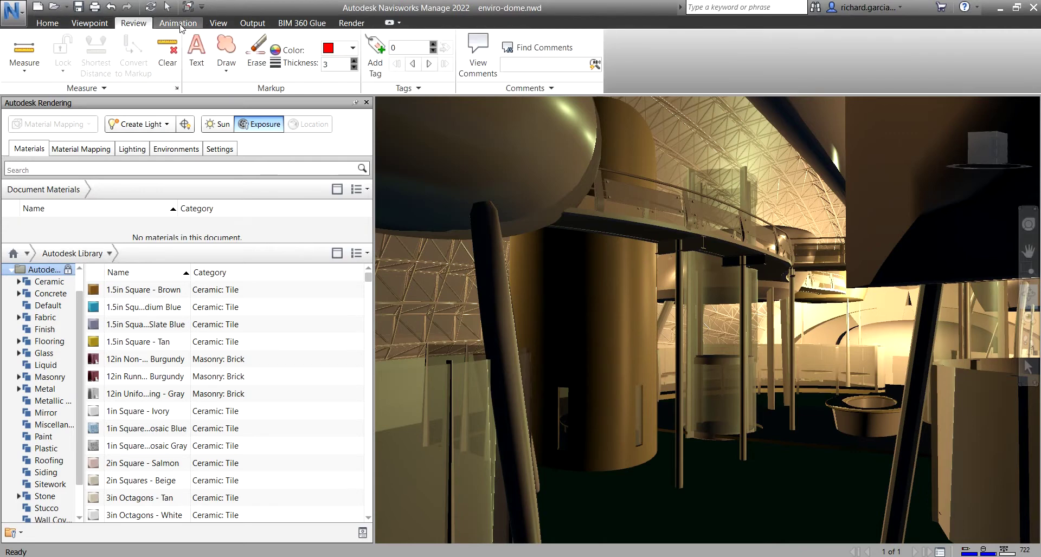
click(179, 23)
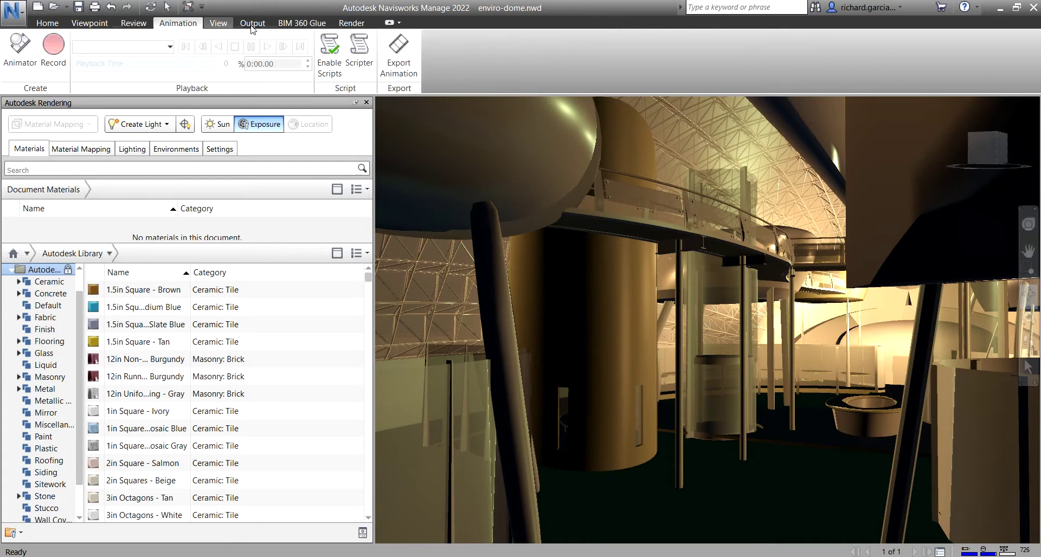
click(218, 23)
click(252, 26)
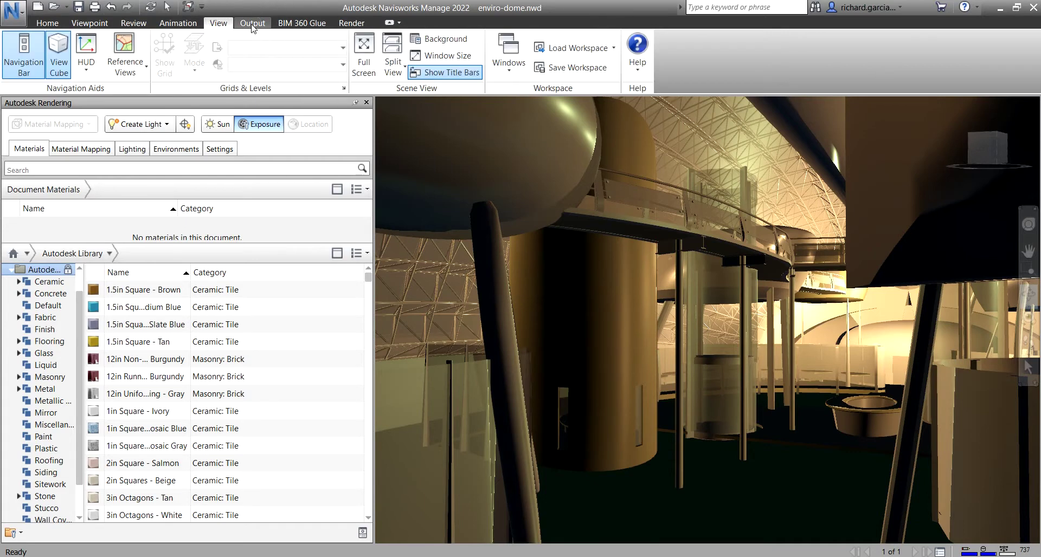
click(289, 26)
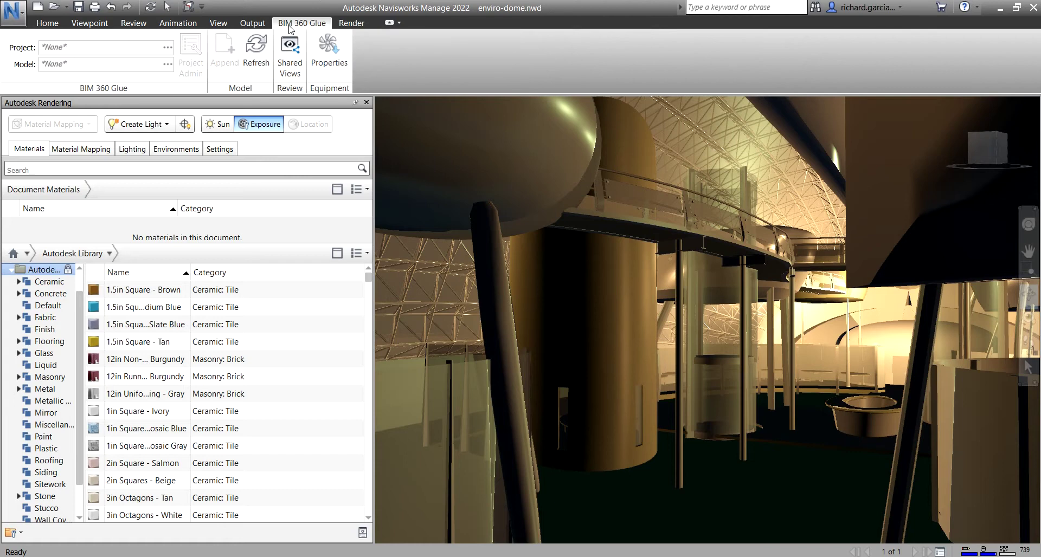
click(345, 26)
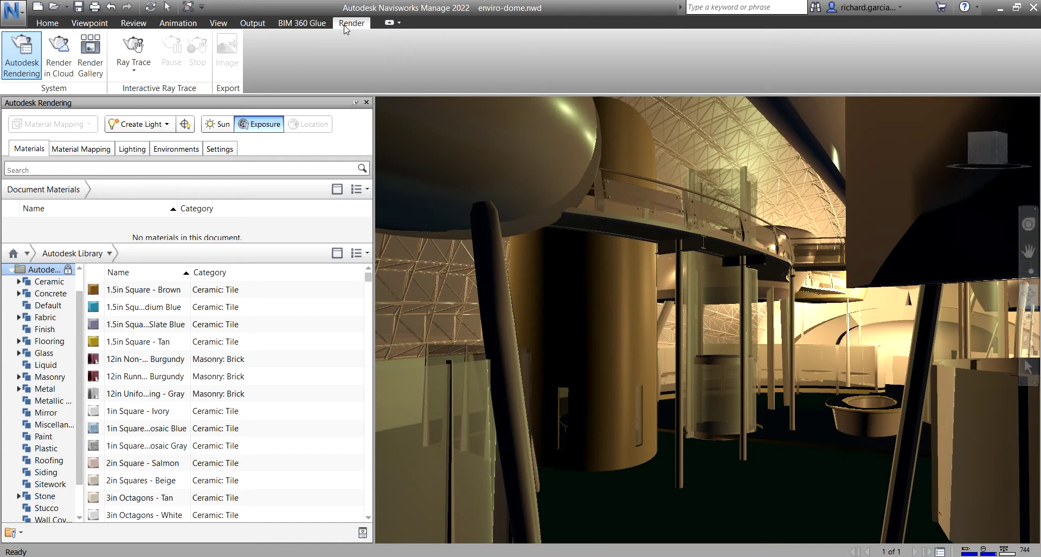
click(48, 24)
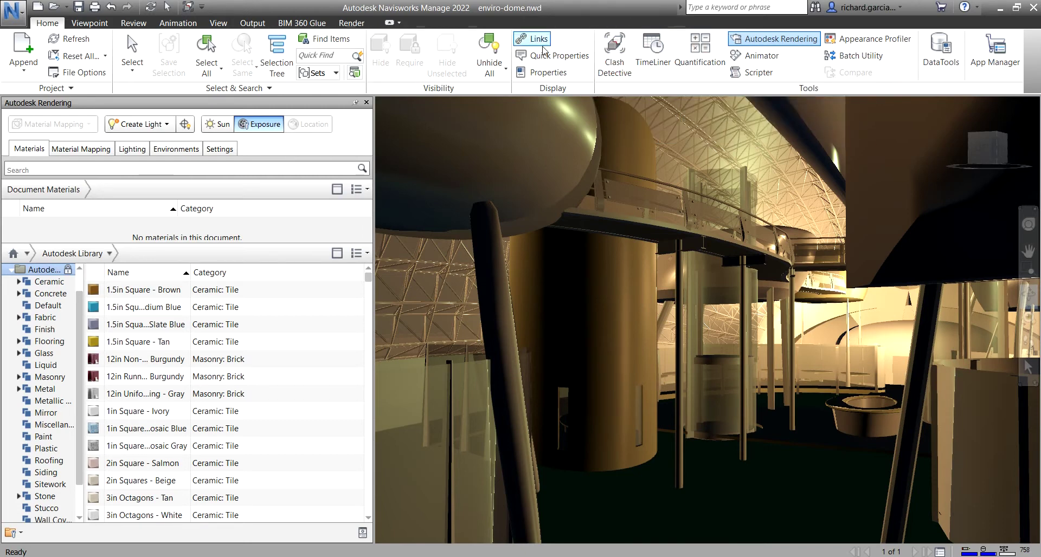
click(97, 27)
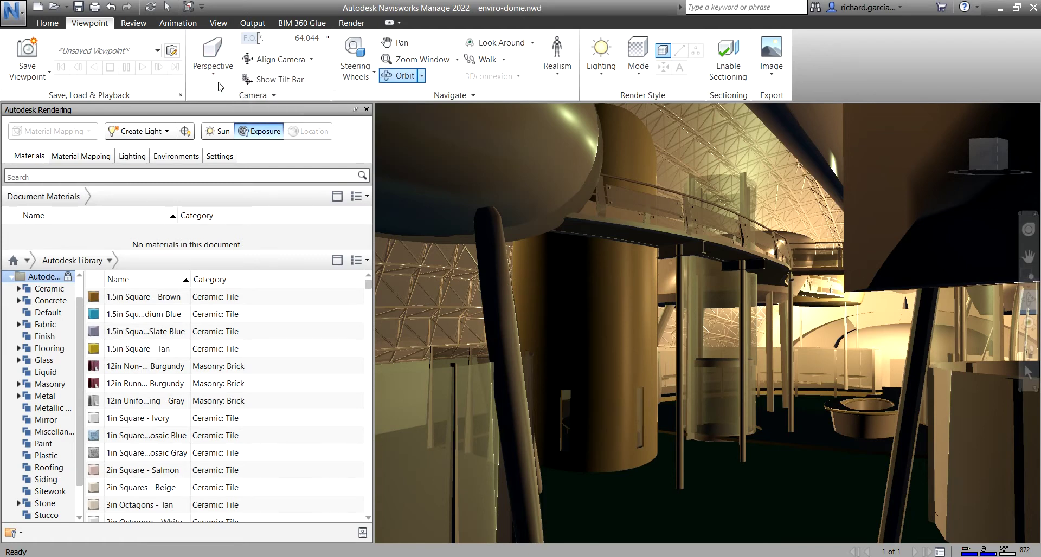
Step: Select the slanted foreground column to bring up its contextual Item Tools, and clear the selection
click(49, 24)
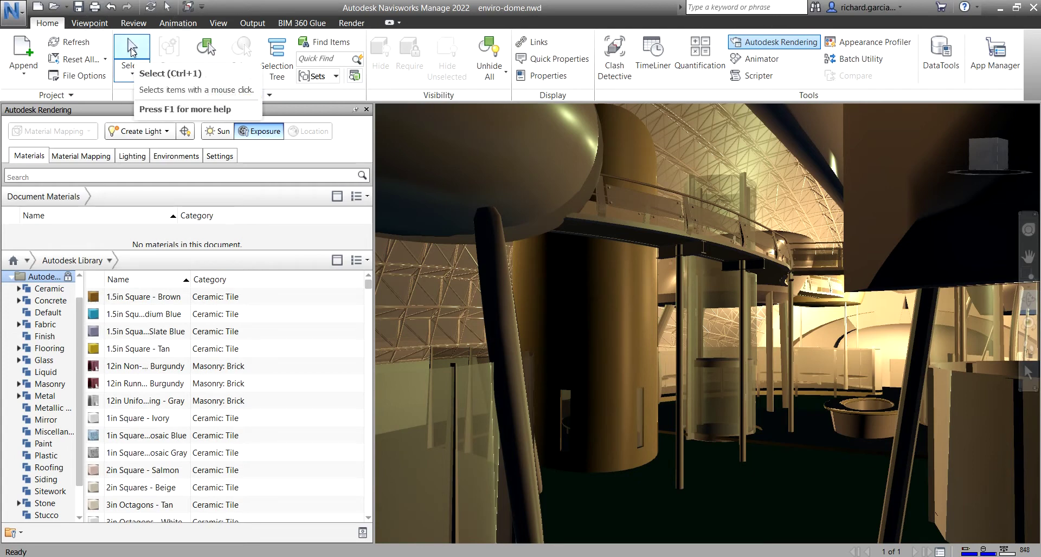
click(132, 62)
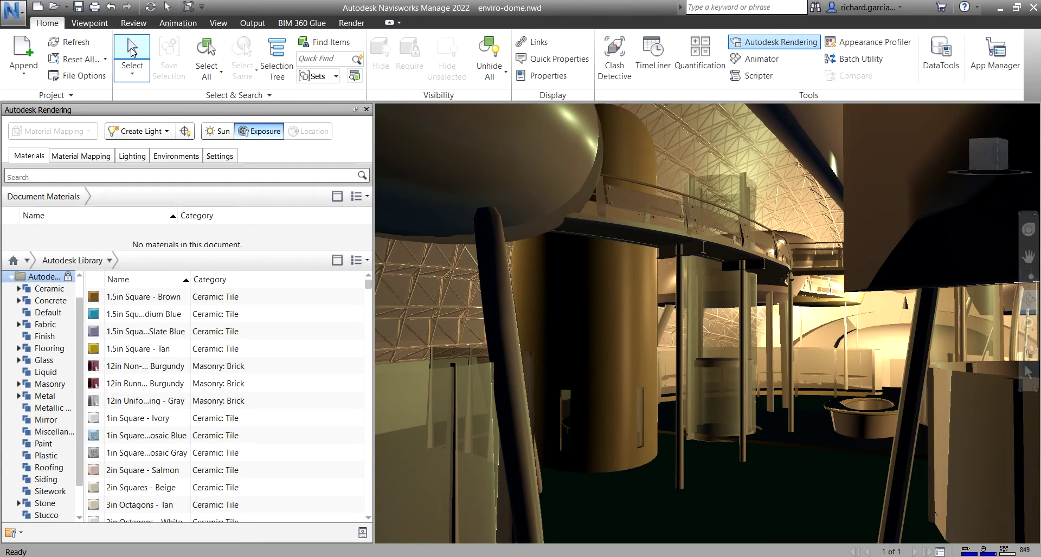
click(500, 306)
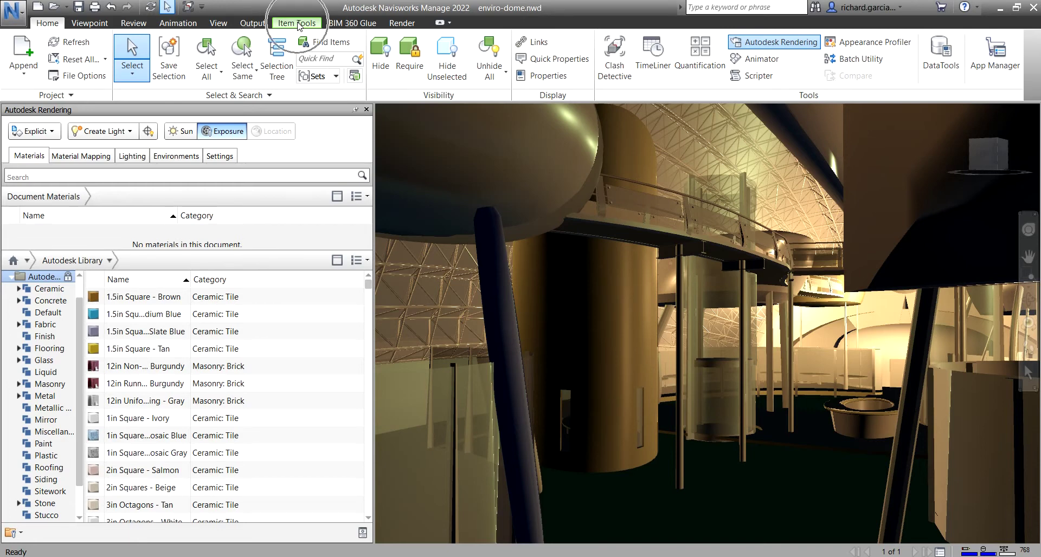
key(Escape)
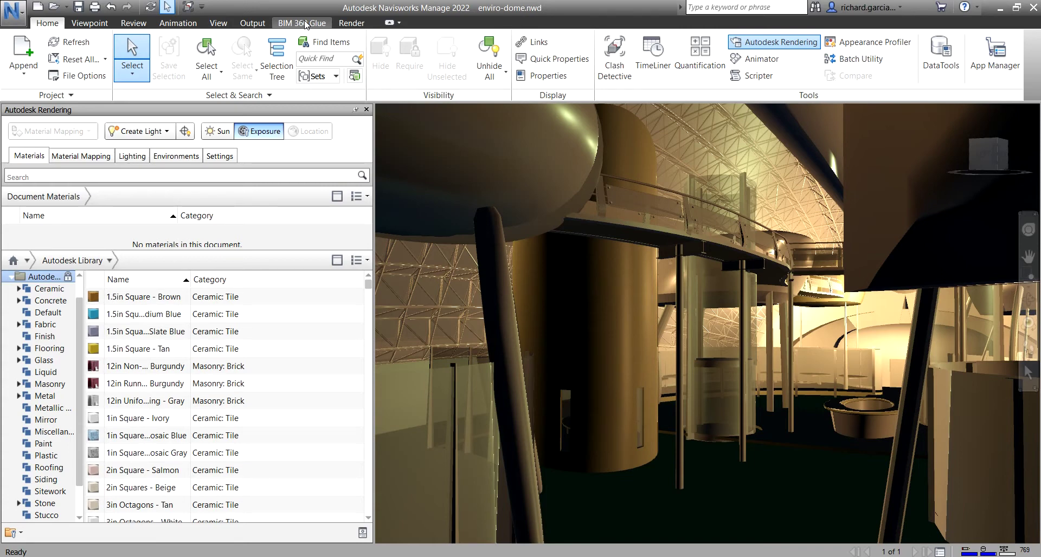
Step: Move the Home tab behind Render in the ribbon order and return it to first place
click(47, 23)
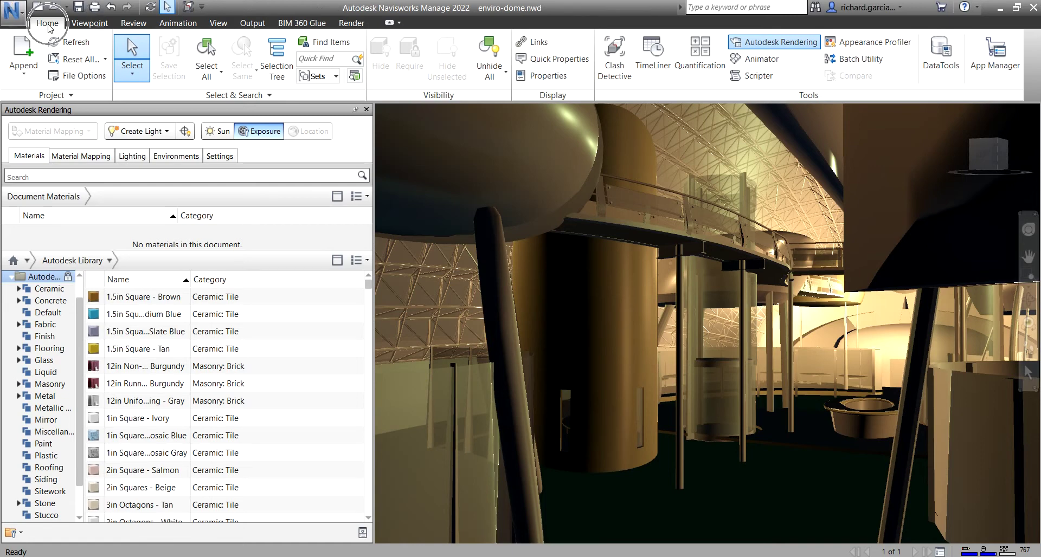
drag(216, 33, 365, 24)
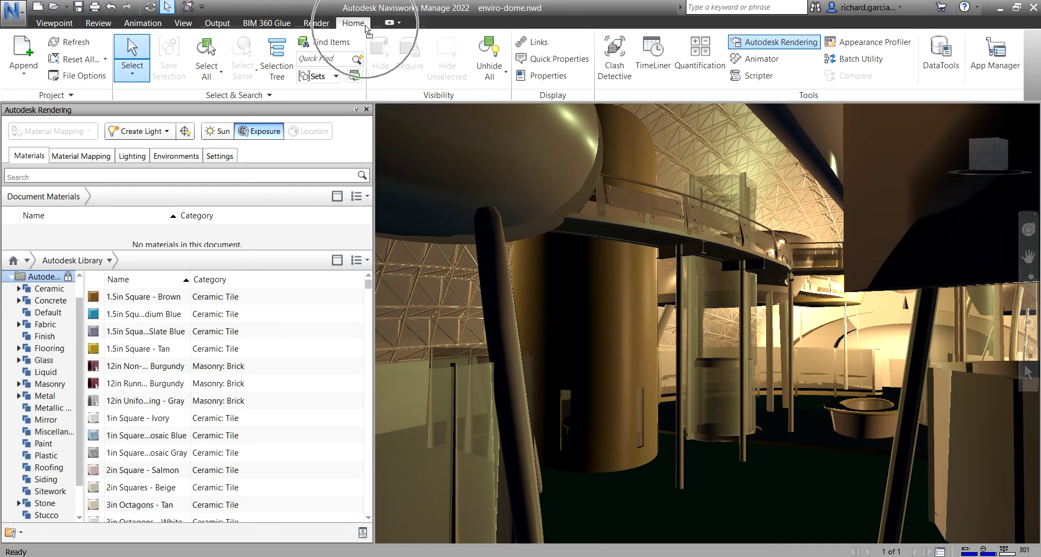
click(363, 30)
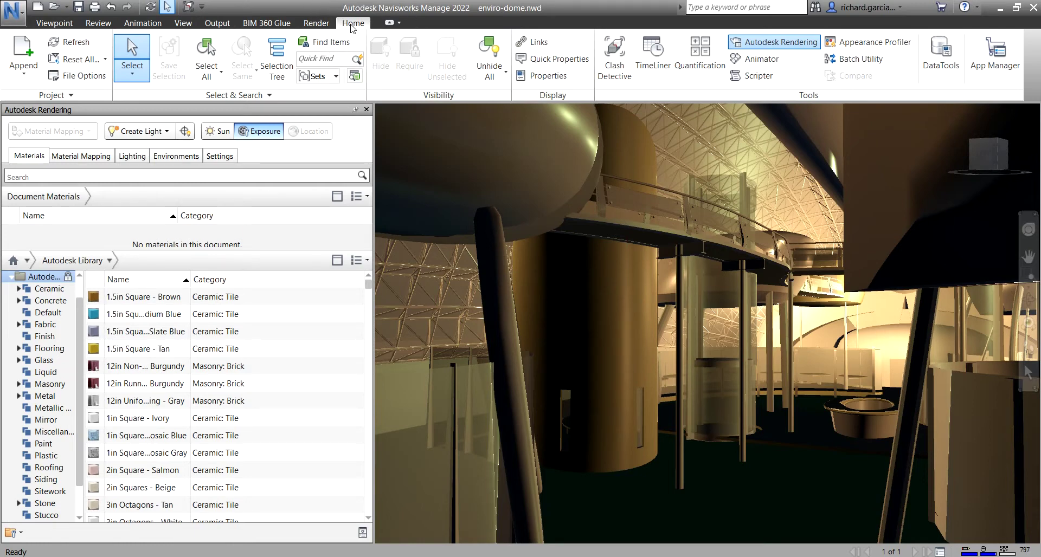
drag(351, 30, 46, 27)
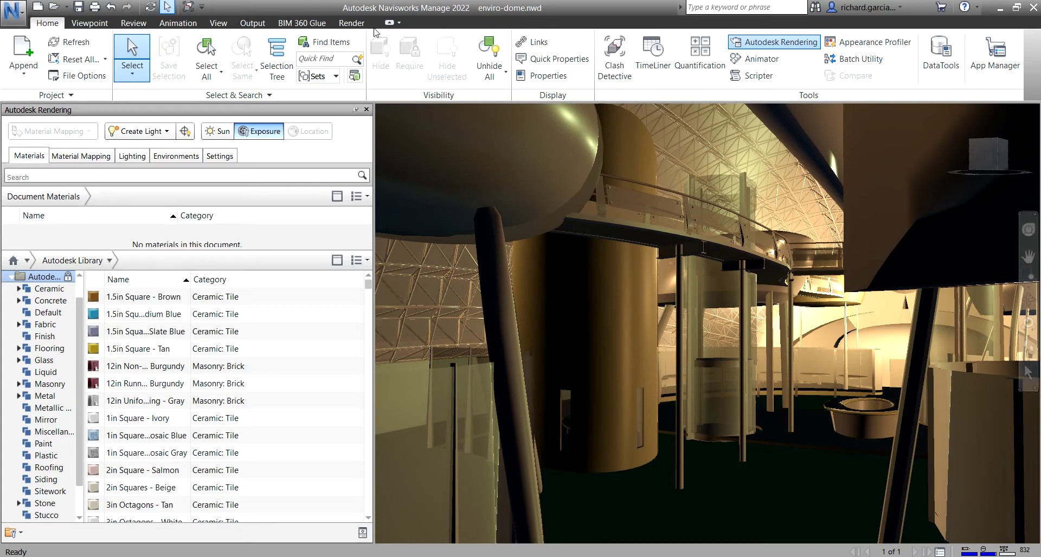
Step: Examine the show and hide choices for the ribbon tabs, from both the tab row and individual Home commands, leaving them unchanged
right_click(49, 31)
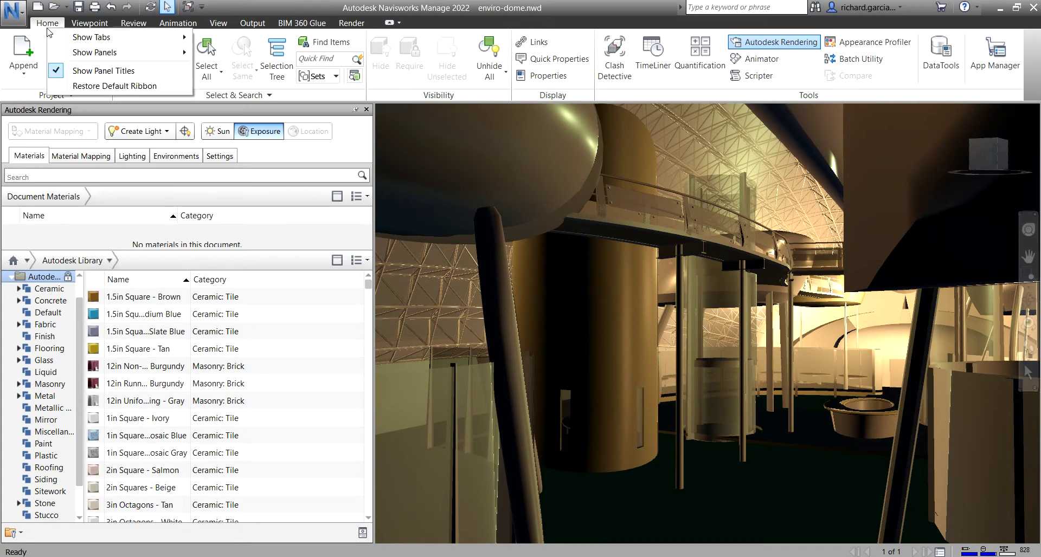
mouse_move(75, 41)
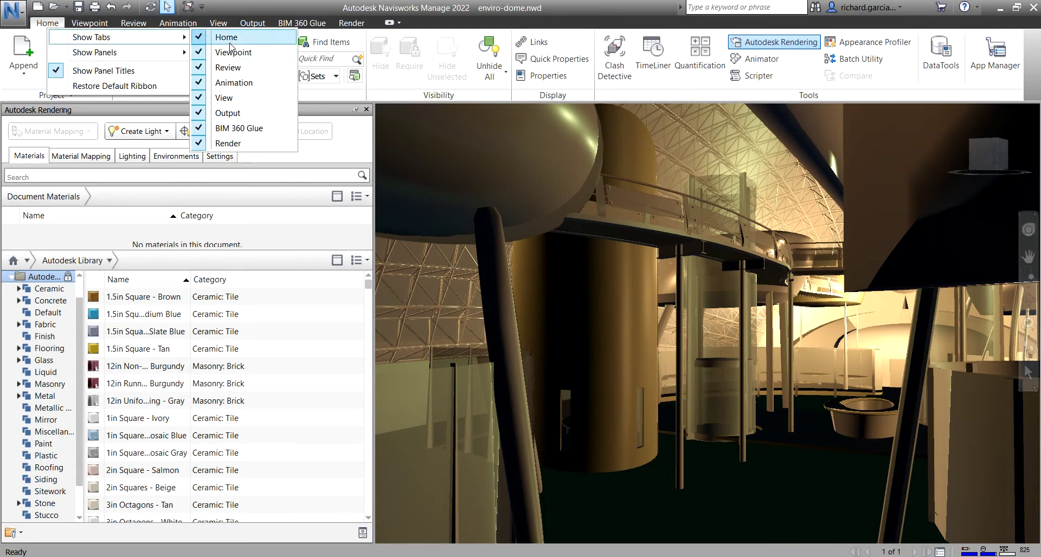
click(238, 129)
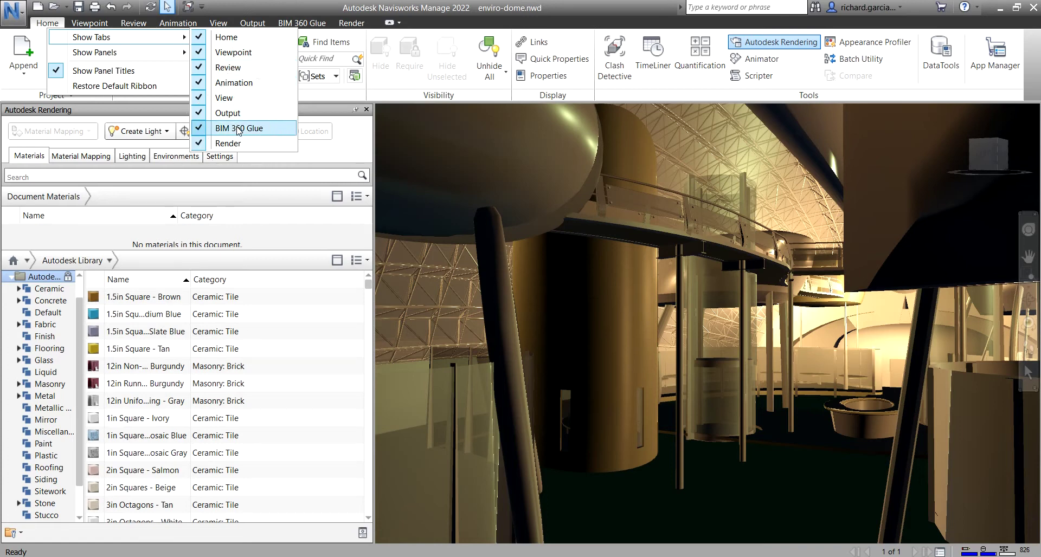
click(297, 66)
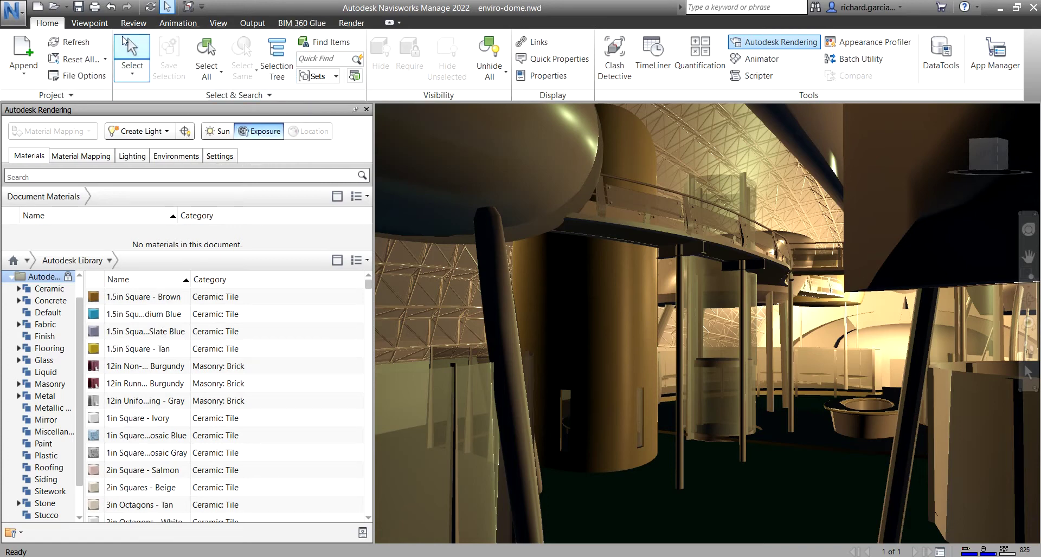
right_click(307, 25)
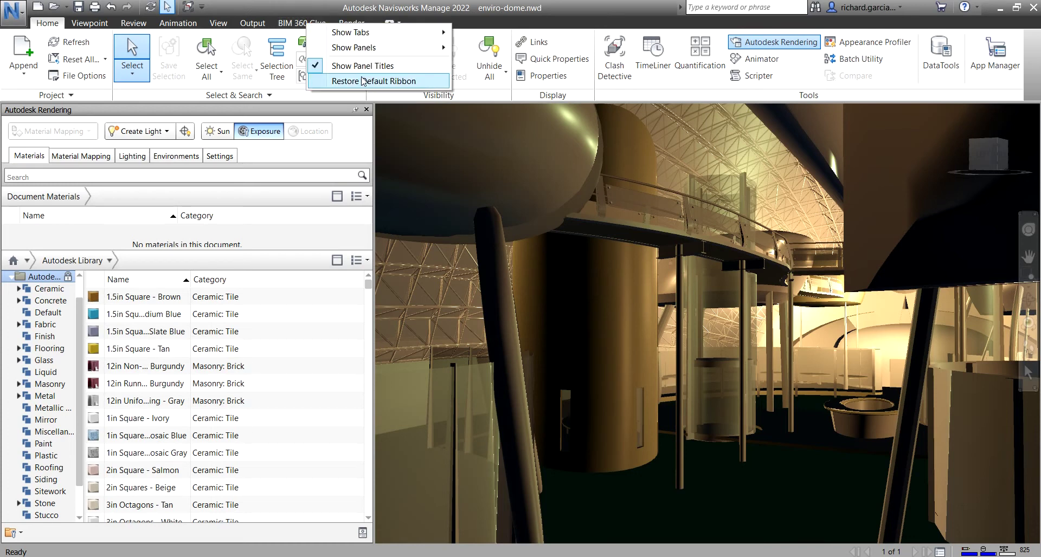
mouse_move(379, 32)
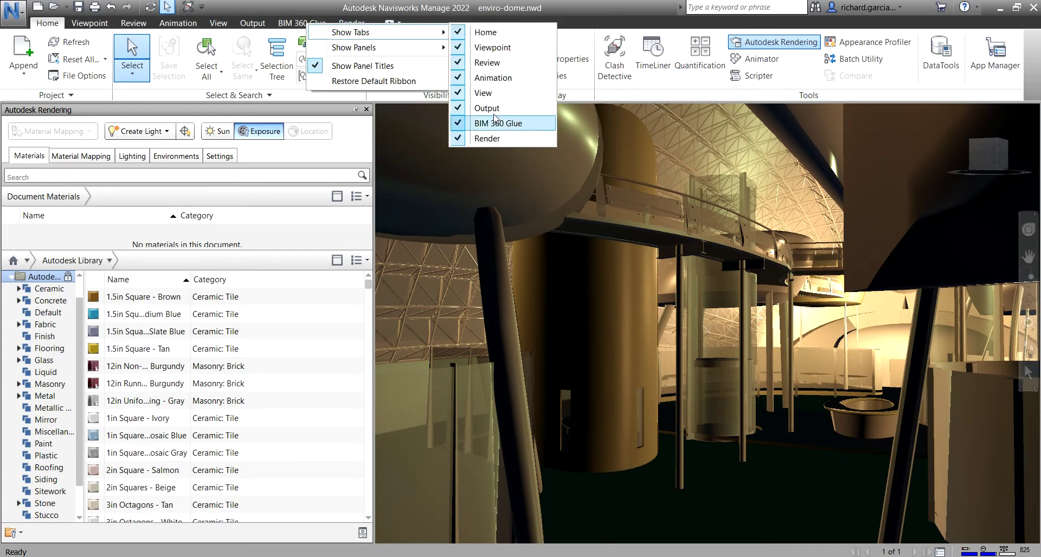
click(422, 76)
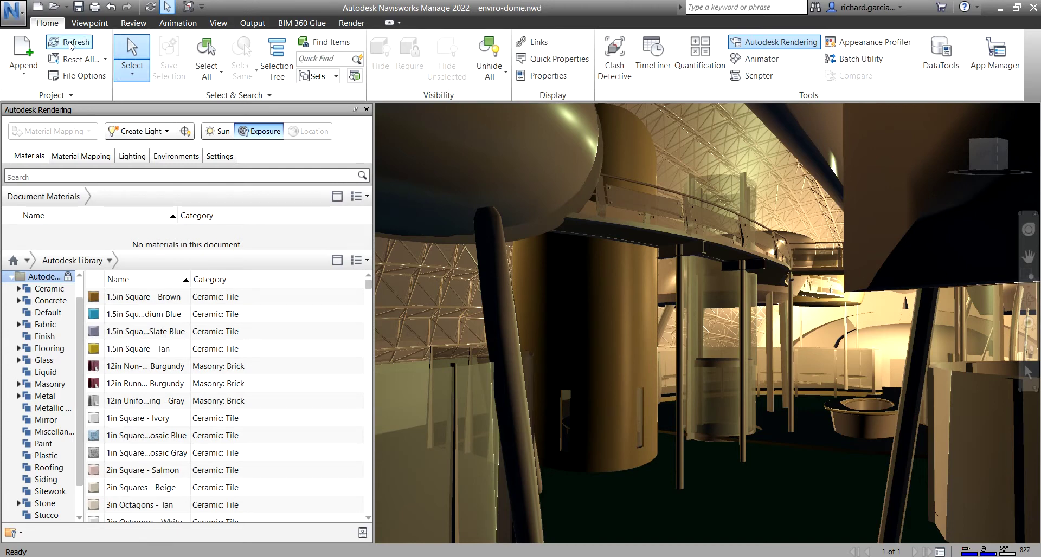
right_click(87, 48)
mouse_move(154, 67)
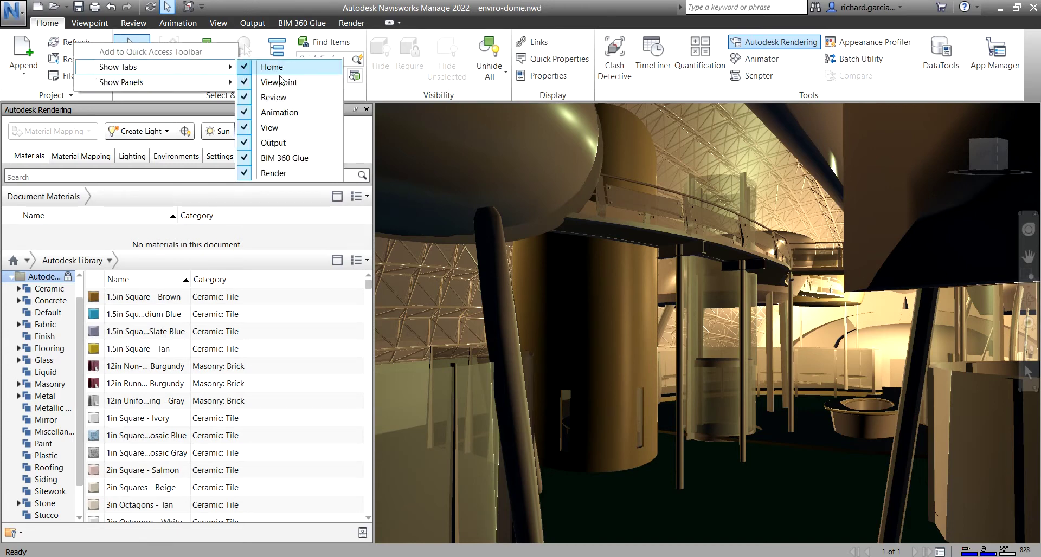
key(Escape)
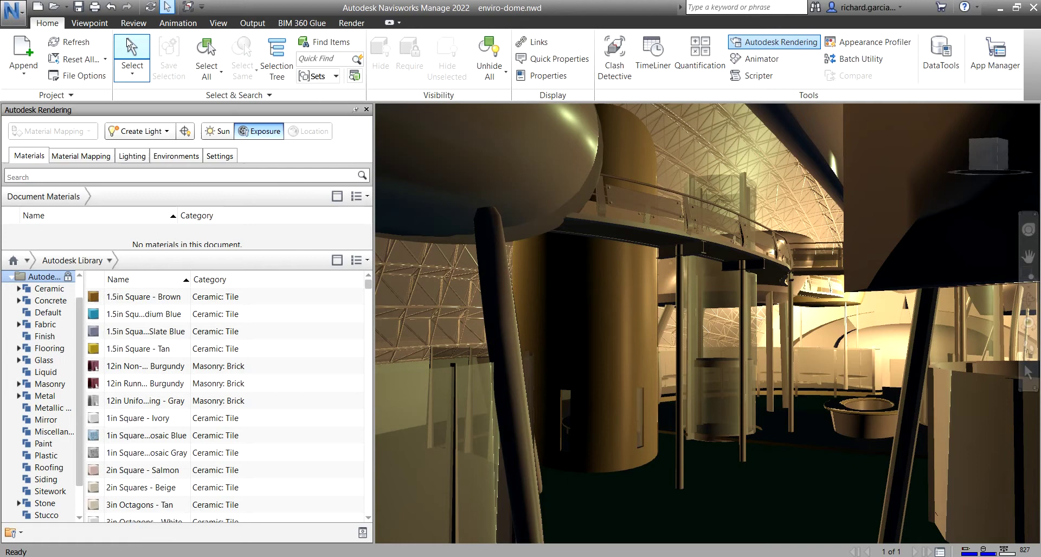
right_click(103, 57)
mouse_move(144, 84)
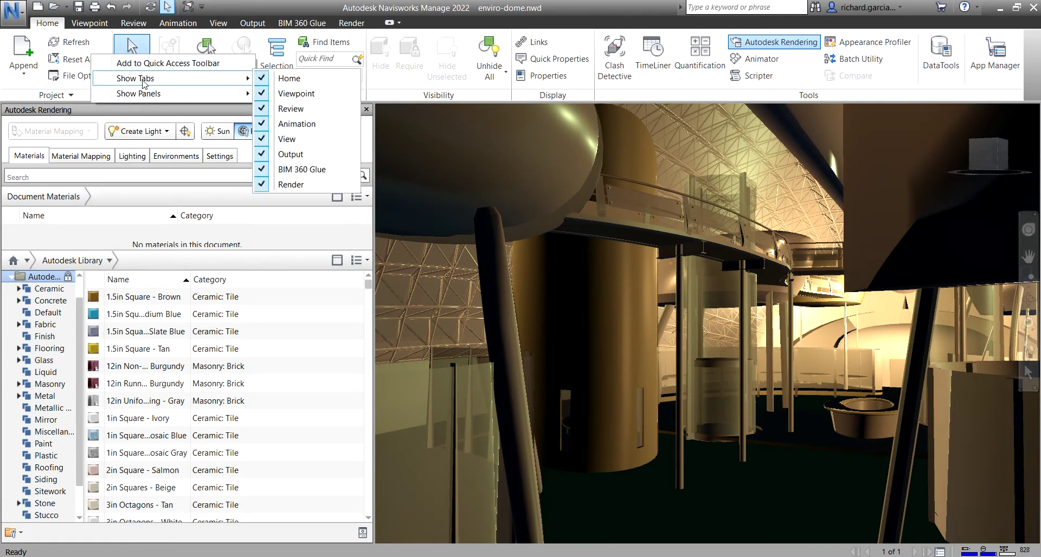
key(Escape)
key(Escape)
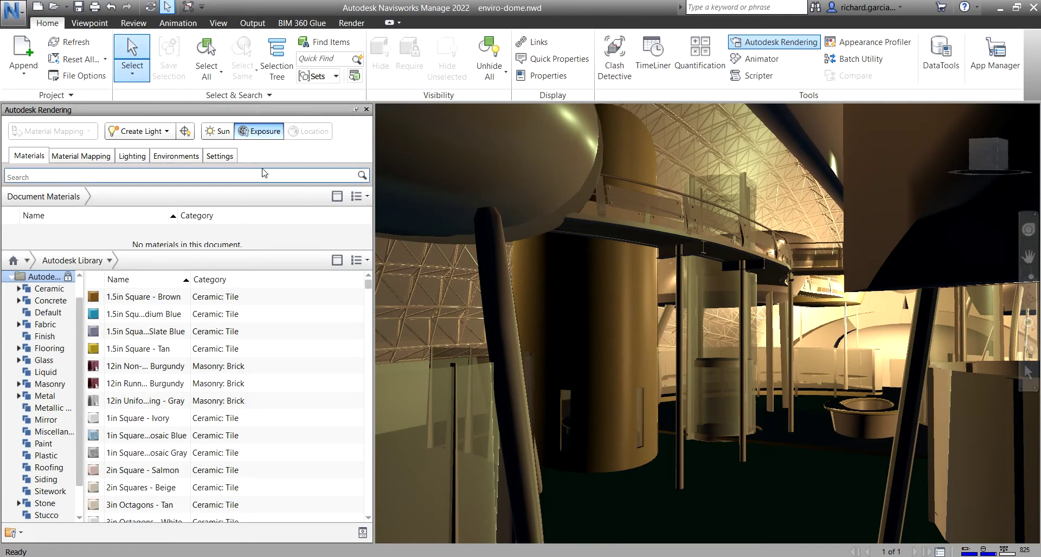
Step: Look at the BIM 360 Glue commands and the Interface category of the Options Editor, and return to the Home commands
click(301, 24)
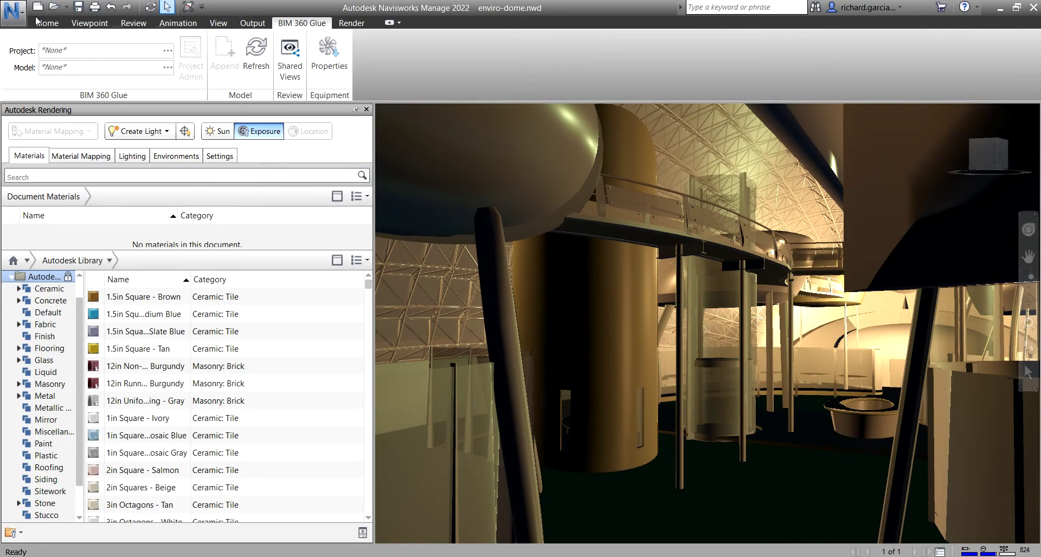
click(15, 21)
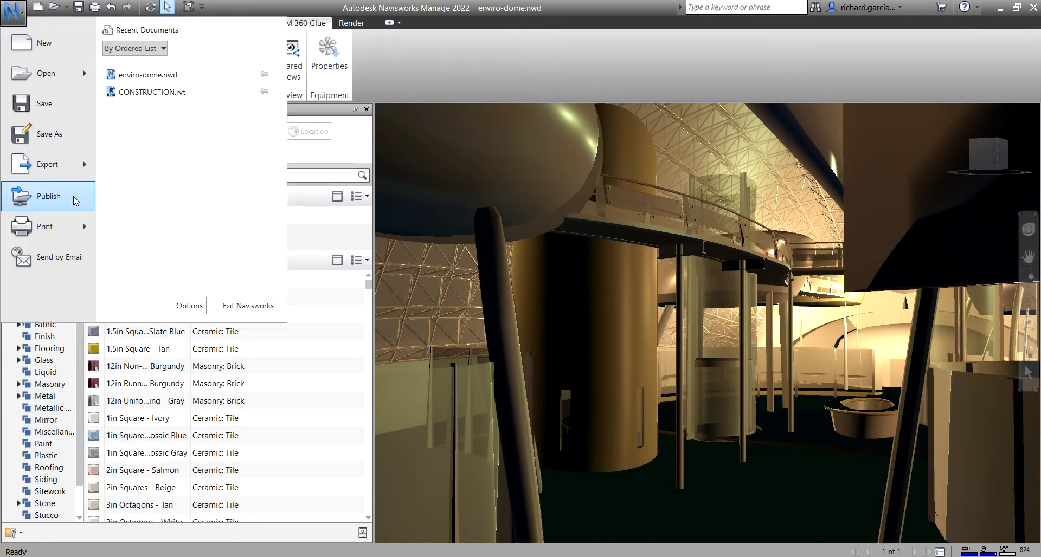
click(190, 306)
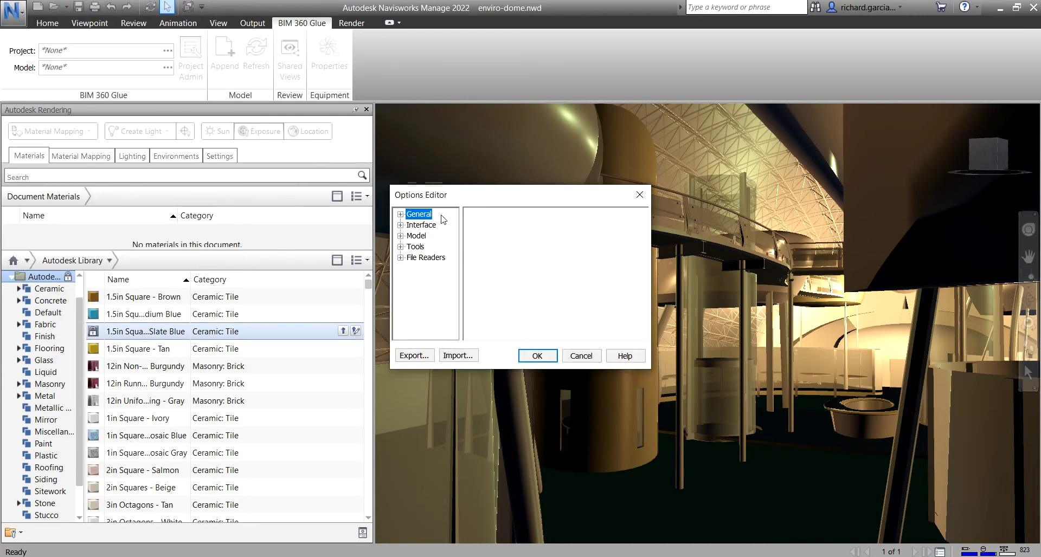
click(414, 226)
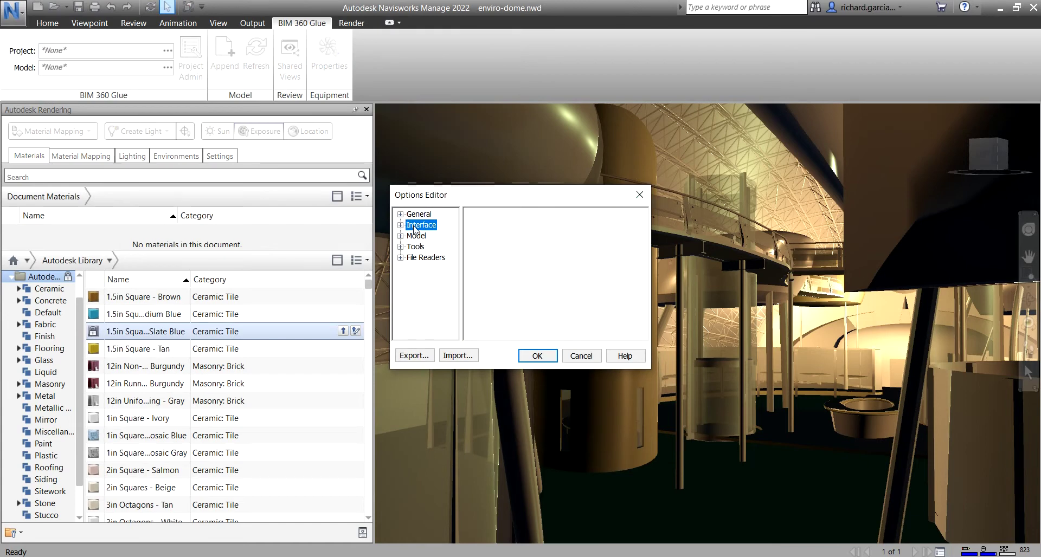
click(400, 225)
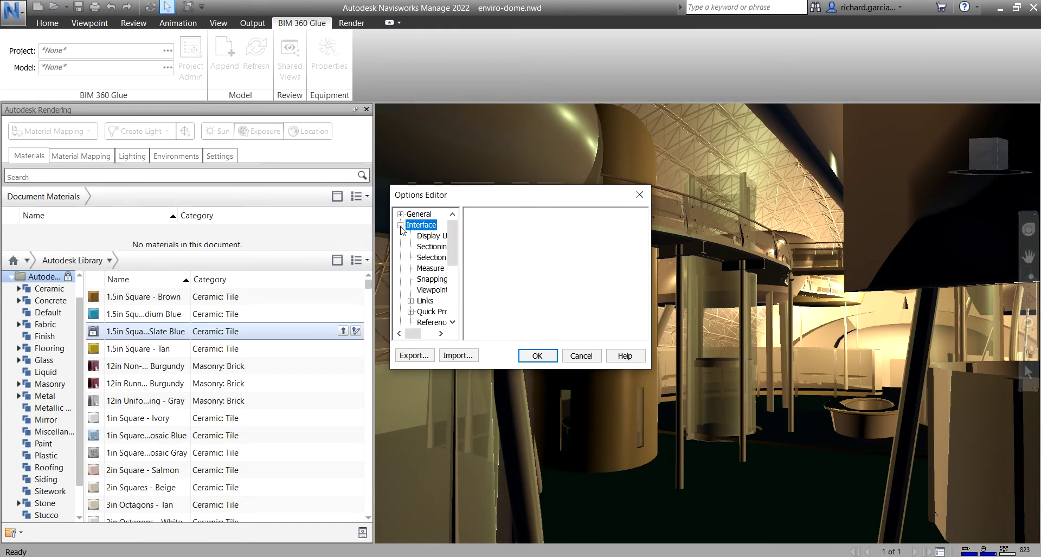
click(640, 194)
click(47, 24)
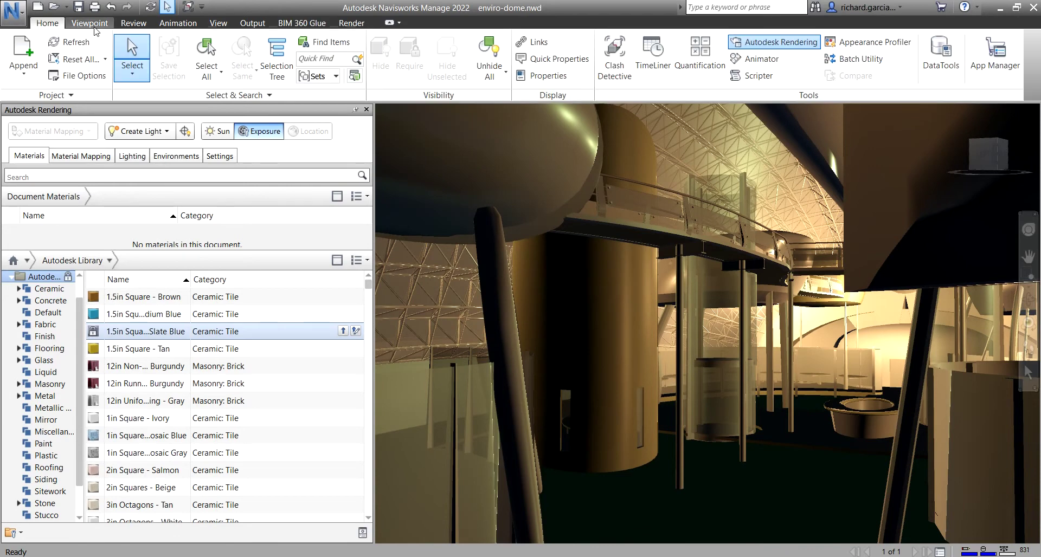
Step: Hide the Select & Search, Visibility, Display and Tools panels of the Home tab
right_click(79, 24)
mouse_move(116, 46)
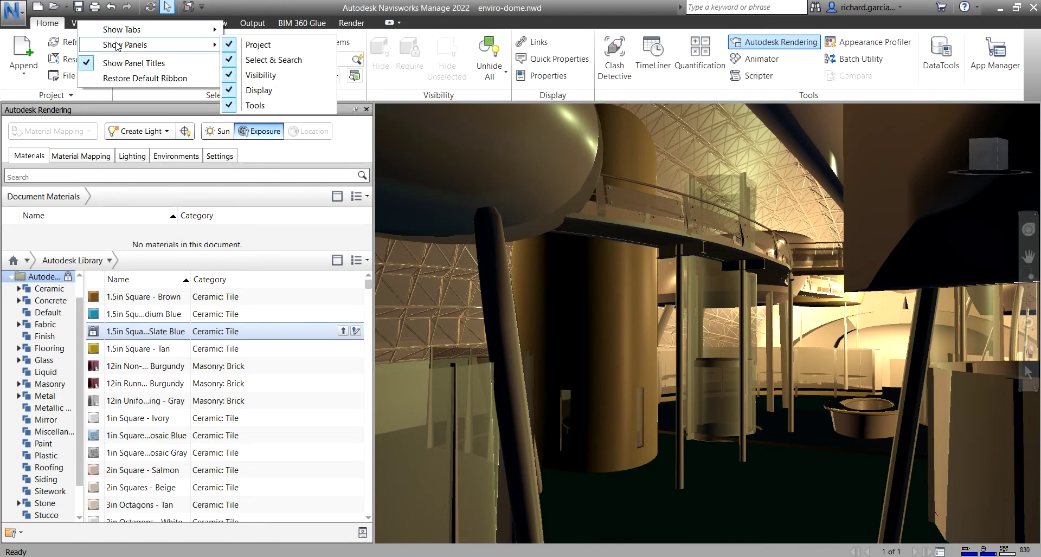
click(145, 78)
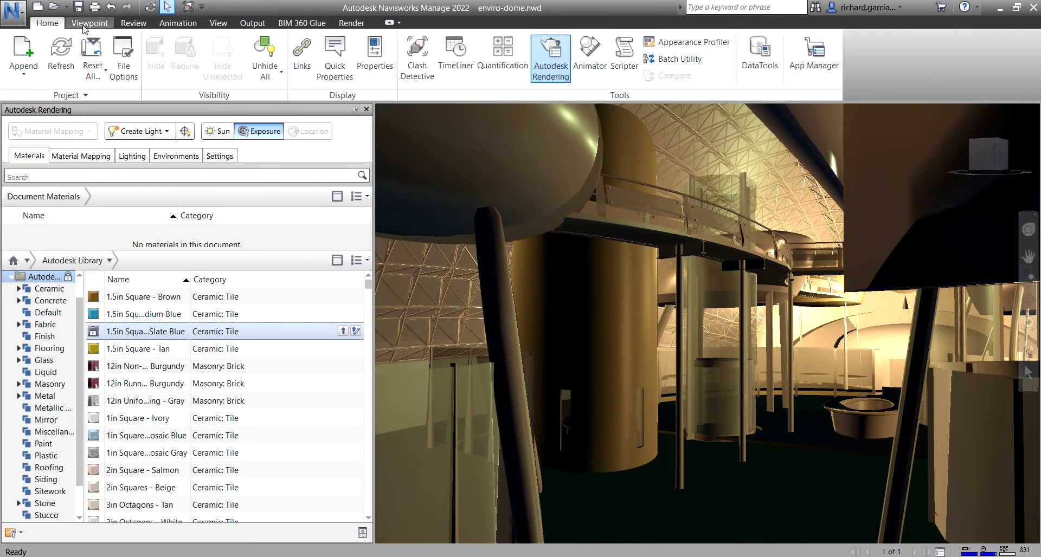
right_click(61, 28)
mouse_move(116, 49)
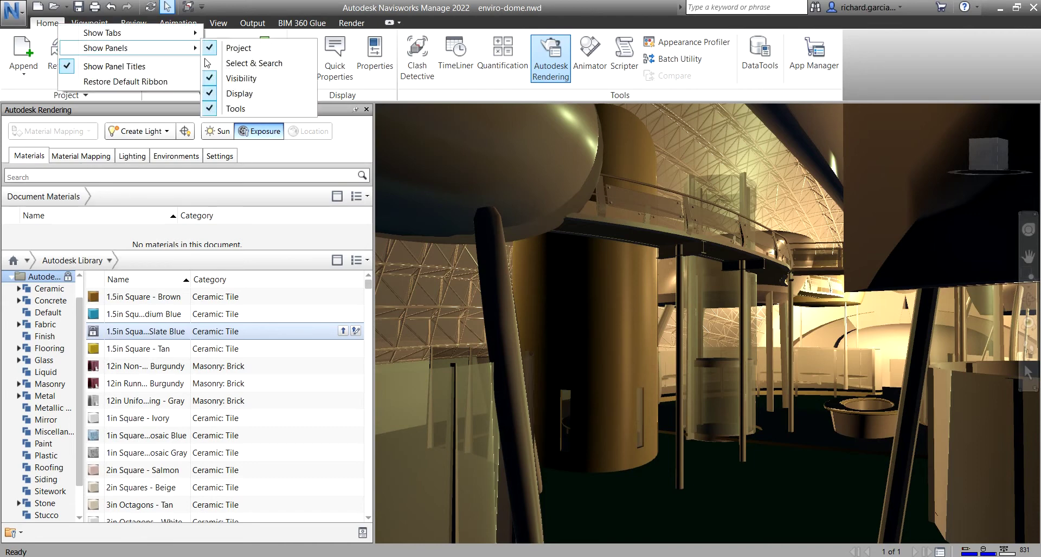
click(237, 82)
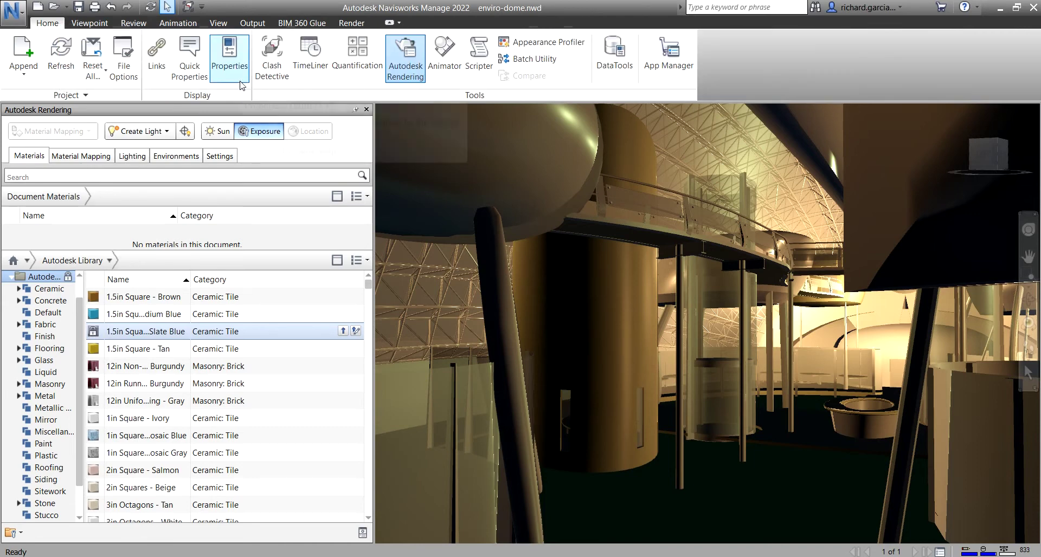
right_click(239, 88)
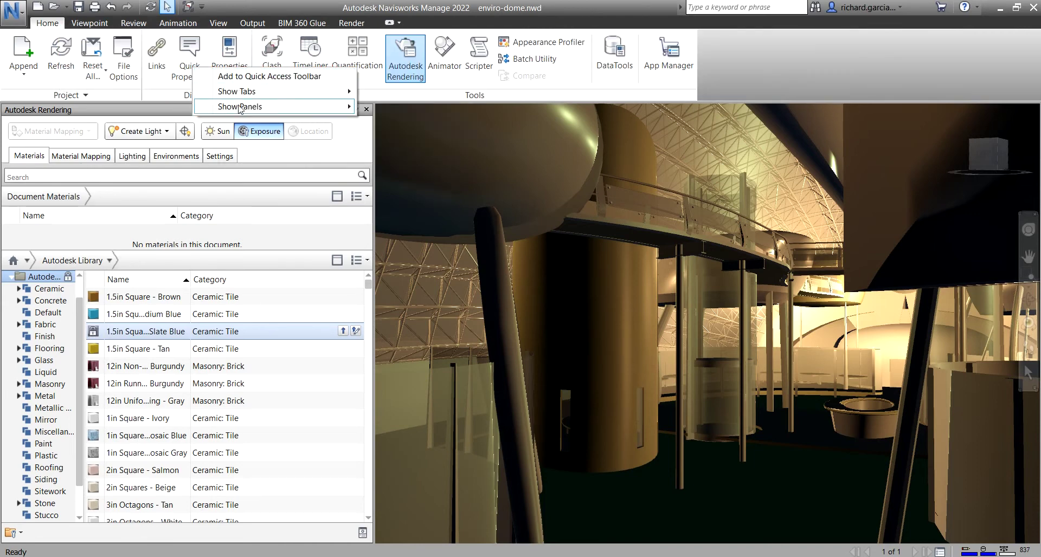
mouse_move(241, 107)
click(398, 153)
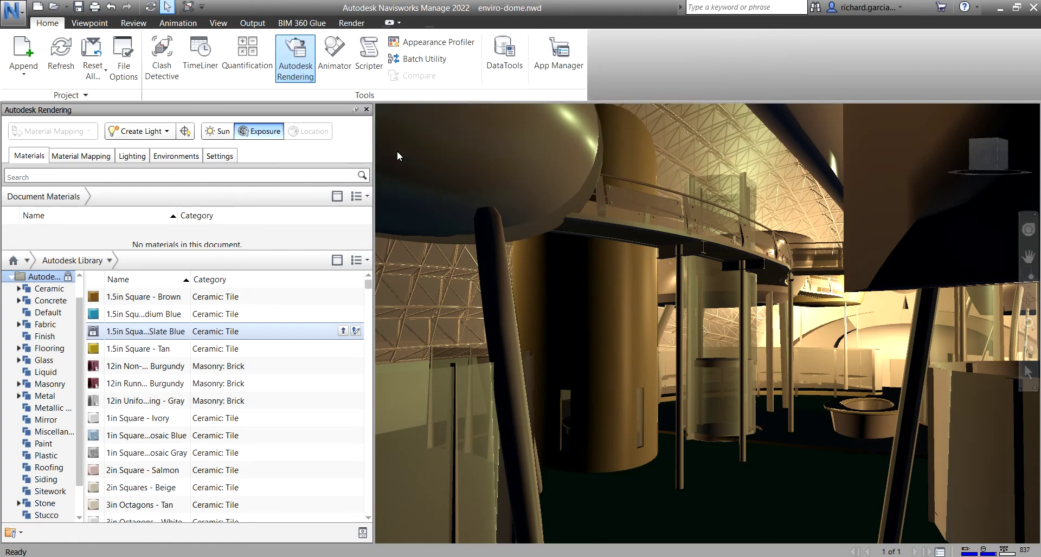
right_click(191, 82)
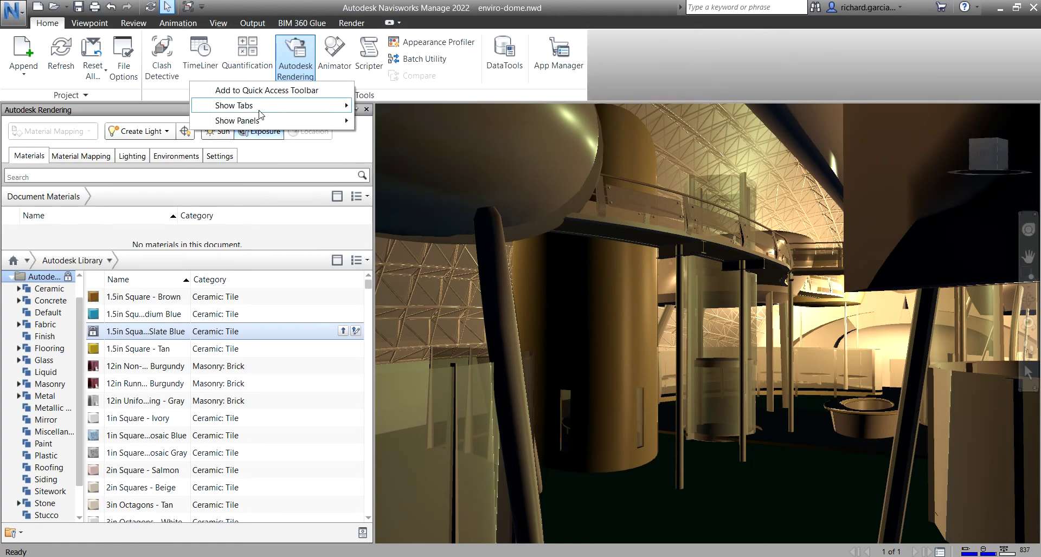
mouse_move(263, 121)
click(382, 181)
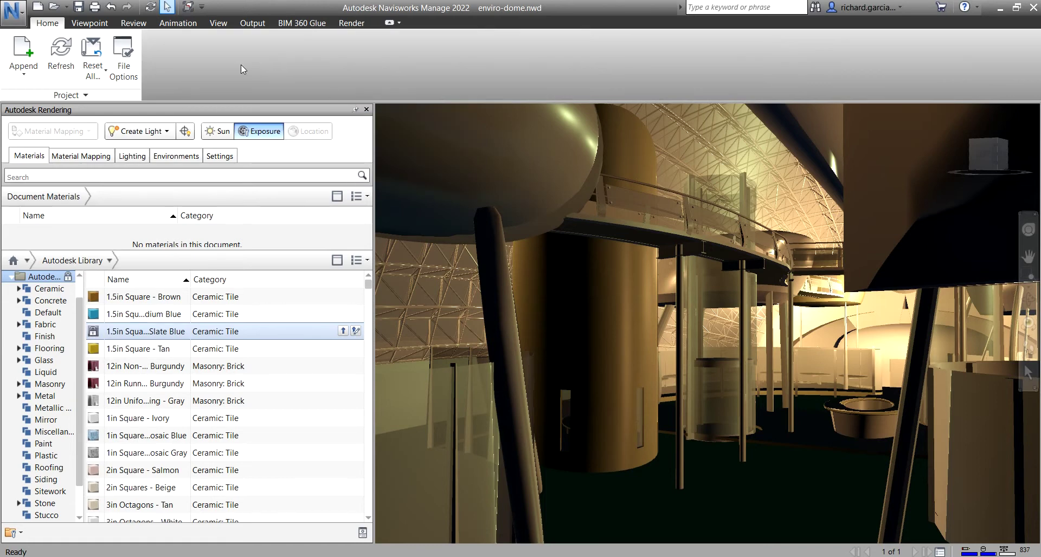
Step: Show the Select & Search, Visibility, Display and Tools panels on the Home tab again
right_click(68, 63)
mouse_move(109, 103)
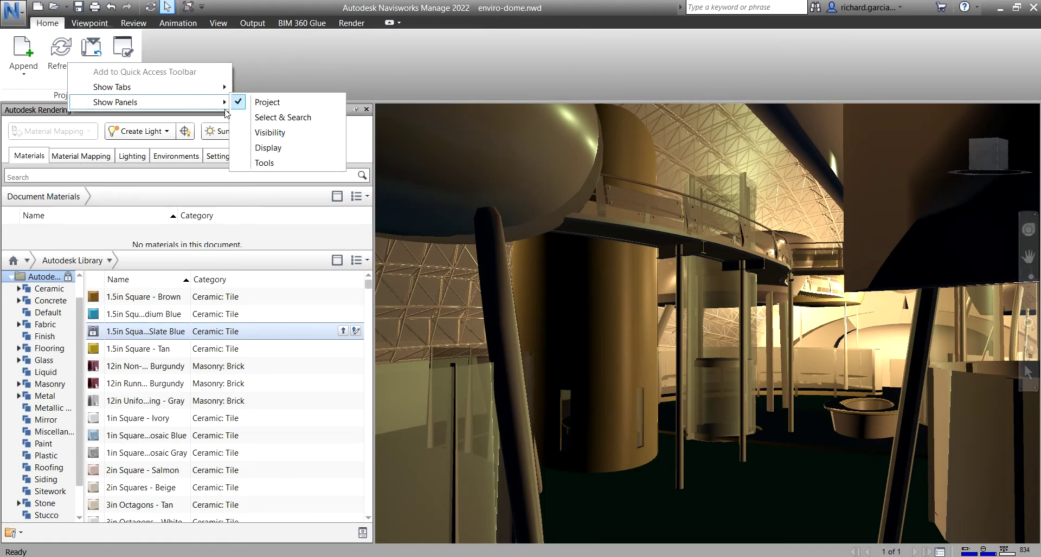
click(260, 118)
right_click(132, 85)
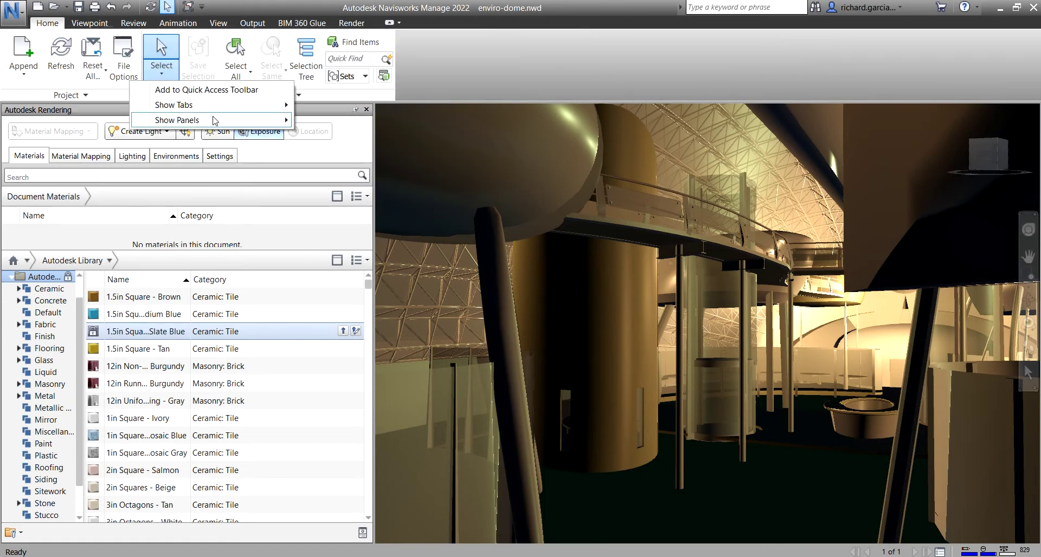
mouse_move(214, 121)
click(330, 153)
right_click(221, 68)
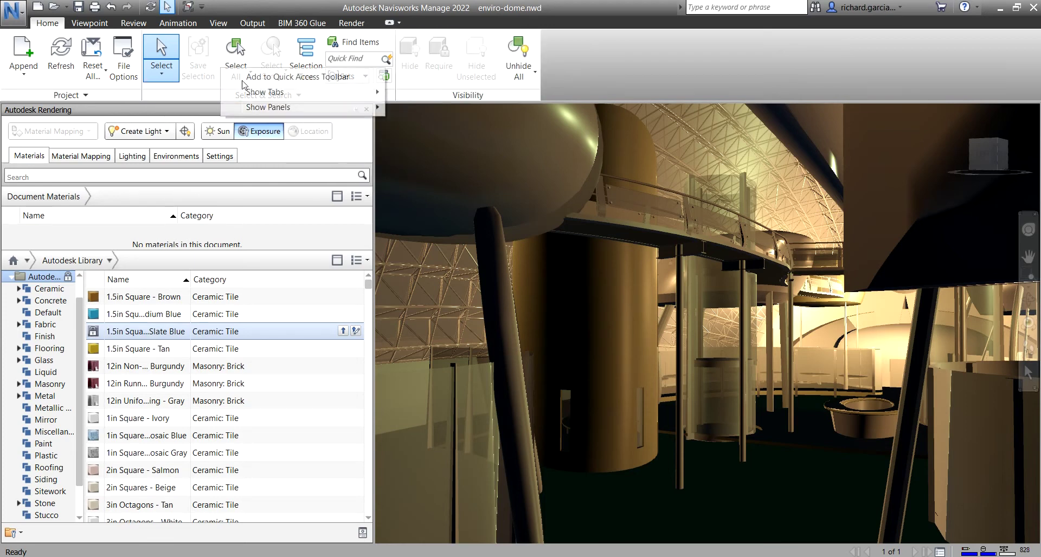
mouse_move(271, 111)
click(418, 153)
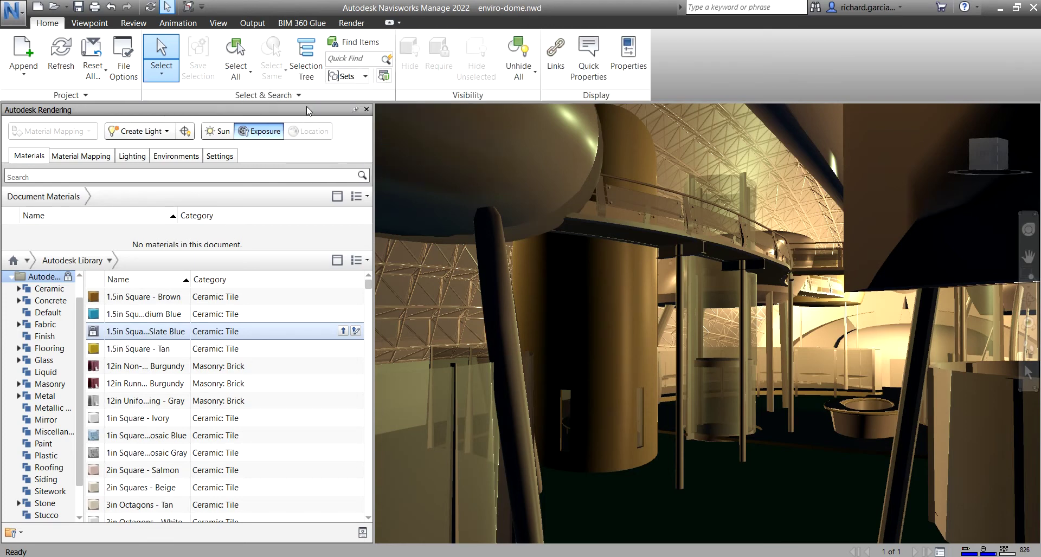
right_click(262, 59)
mouse_move(358, 103)
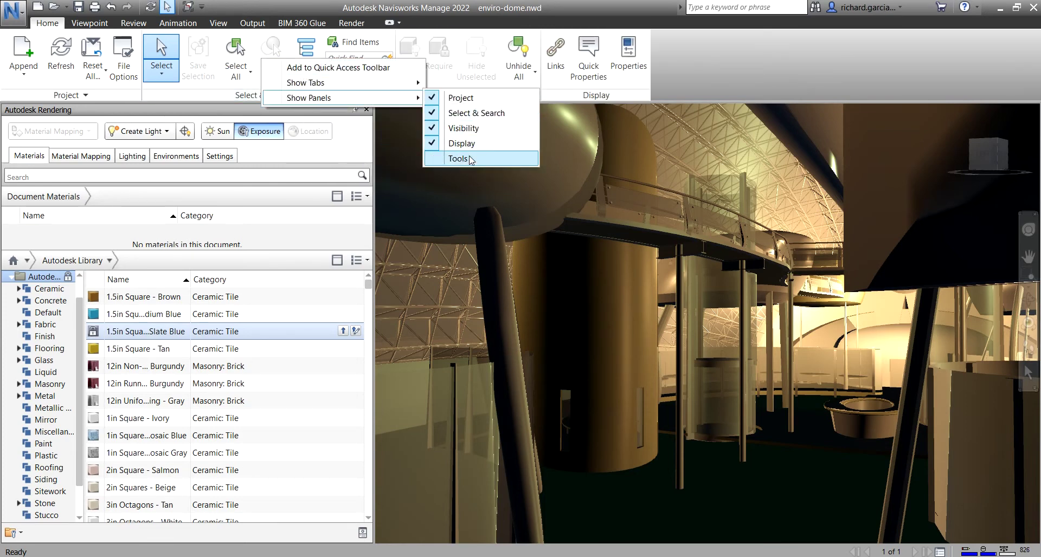
click(469, 159)
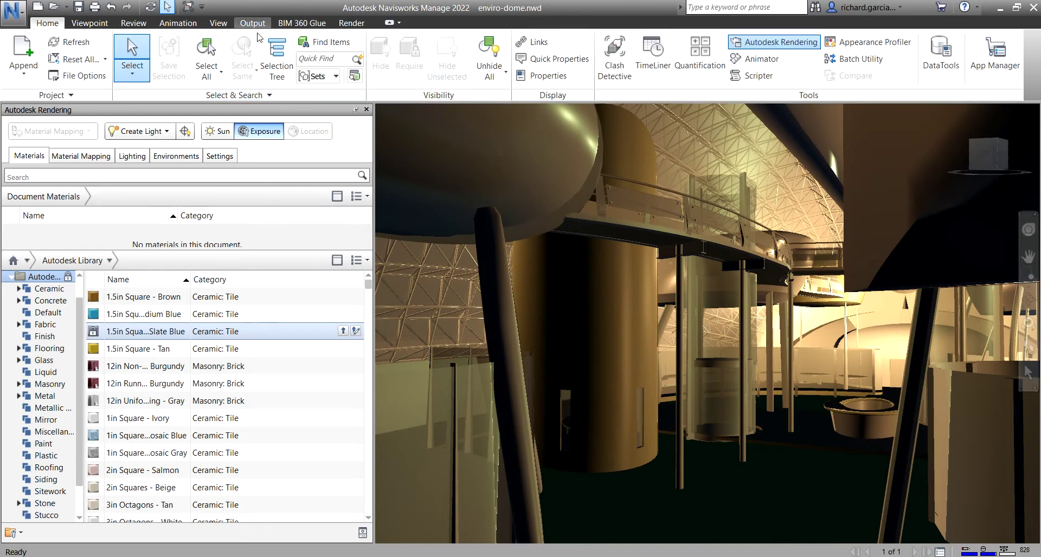
Step: Hide the Animation tab from the ribbon
right_click(224, 41)
mouse_move(313, 68)
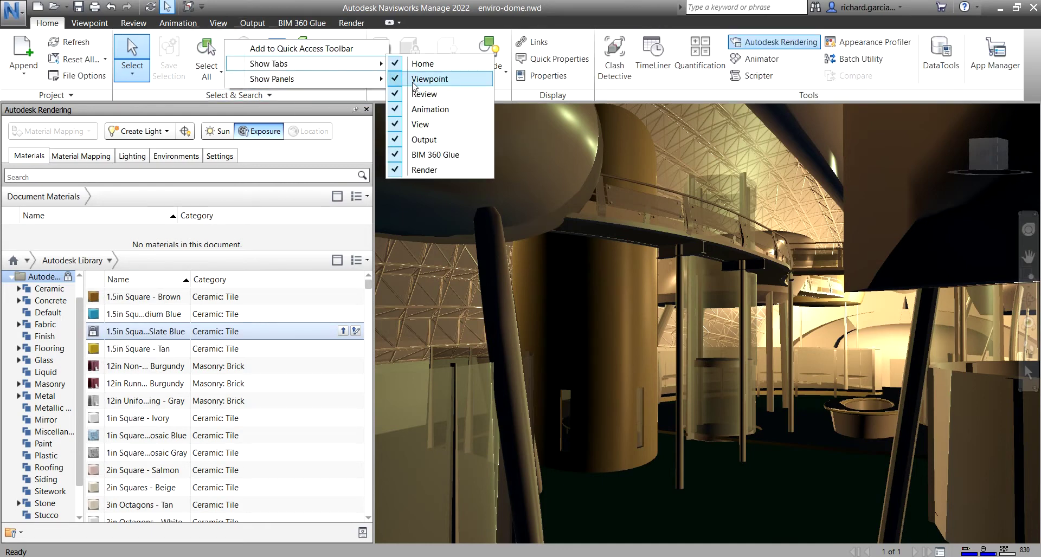
click(398, 111)
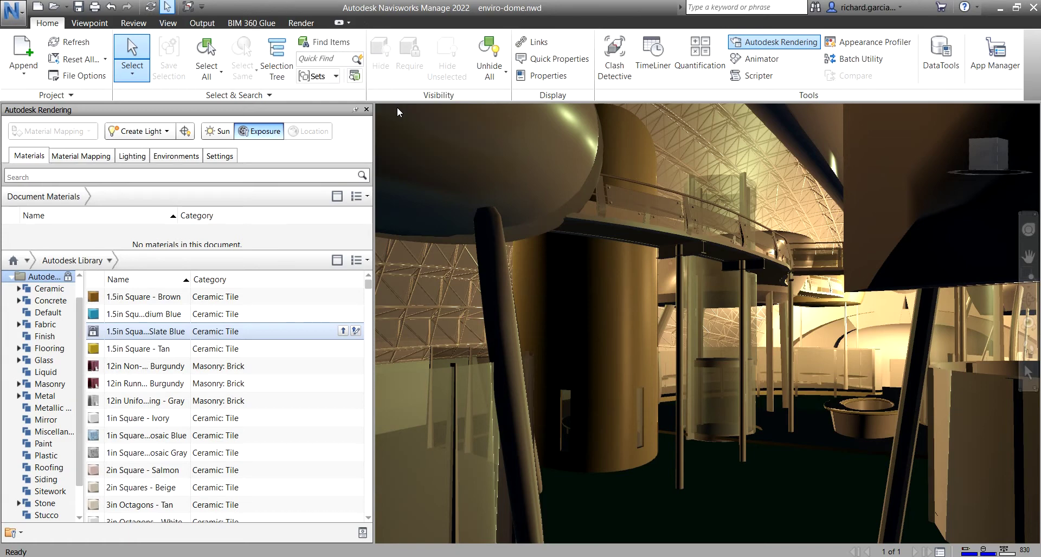
Step: Hide the Review and View tabs from the ribbon
right_click(320, 54)
mouse_move(388, 61)
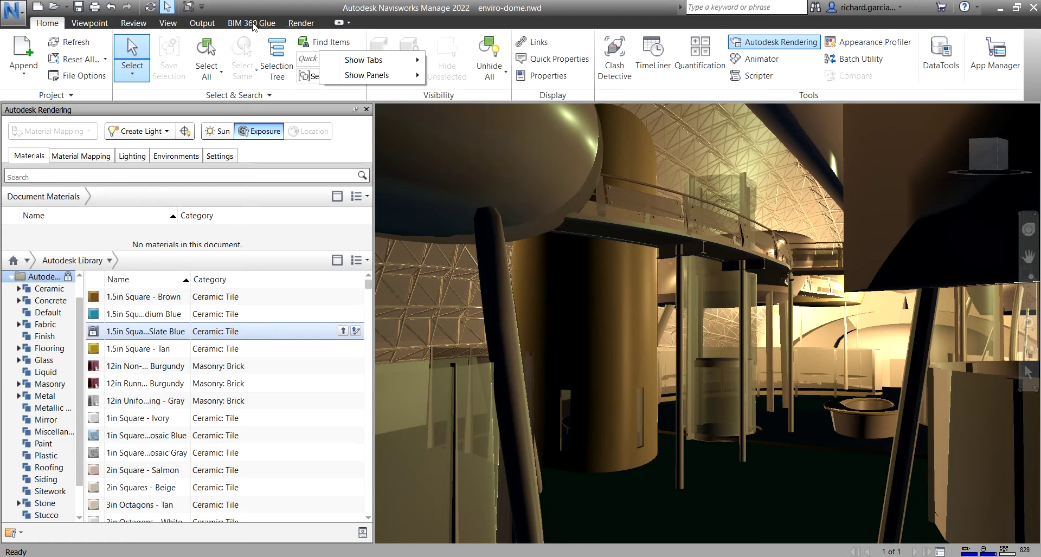
mouse_move(351, 64)
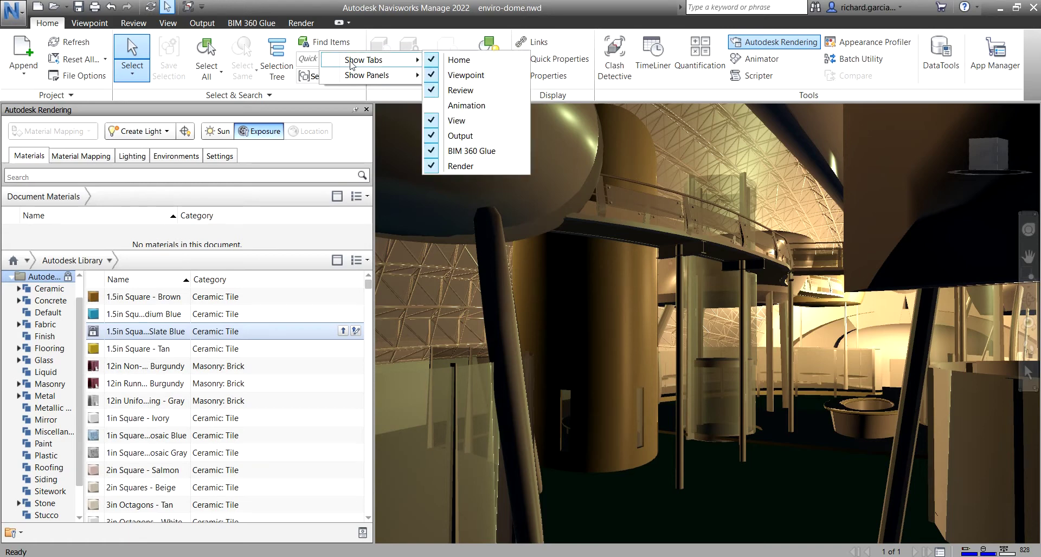
click(432, 92)
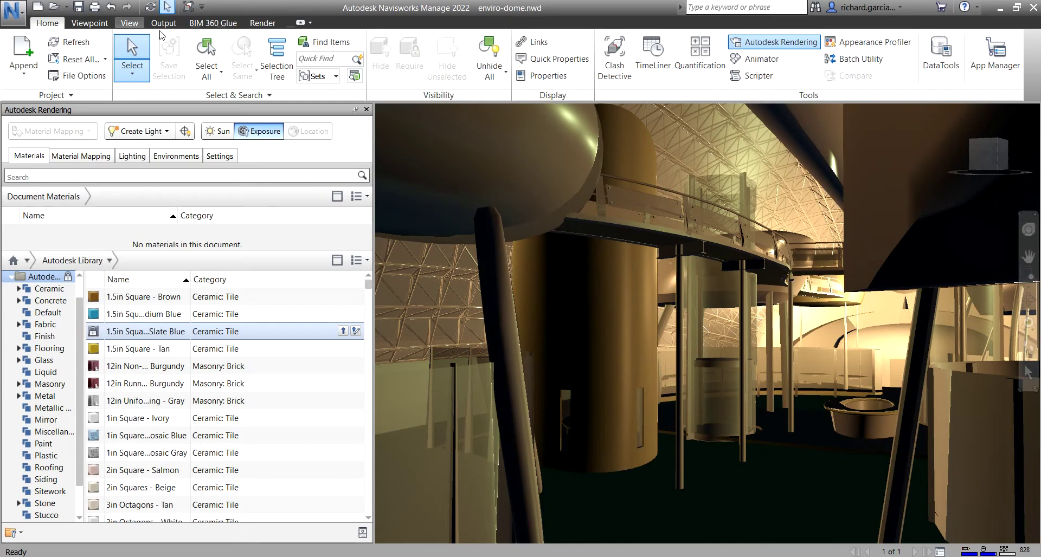
right_click(192, 47)
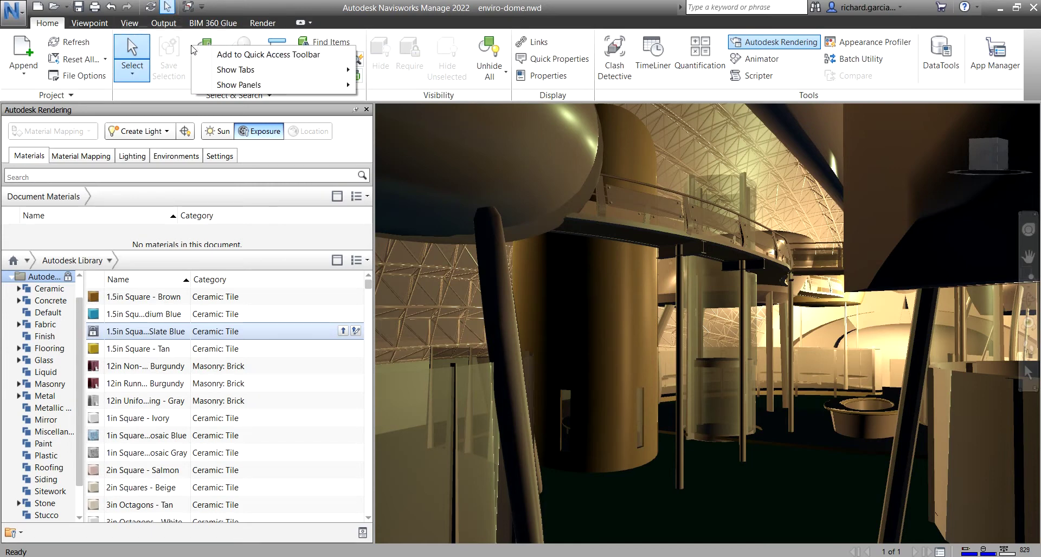
mouse_move(287, 69)
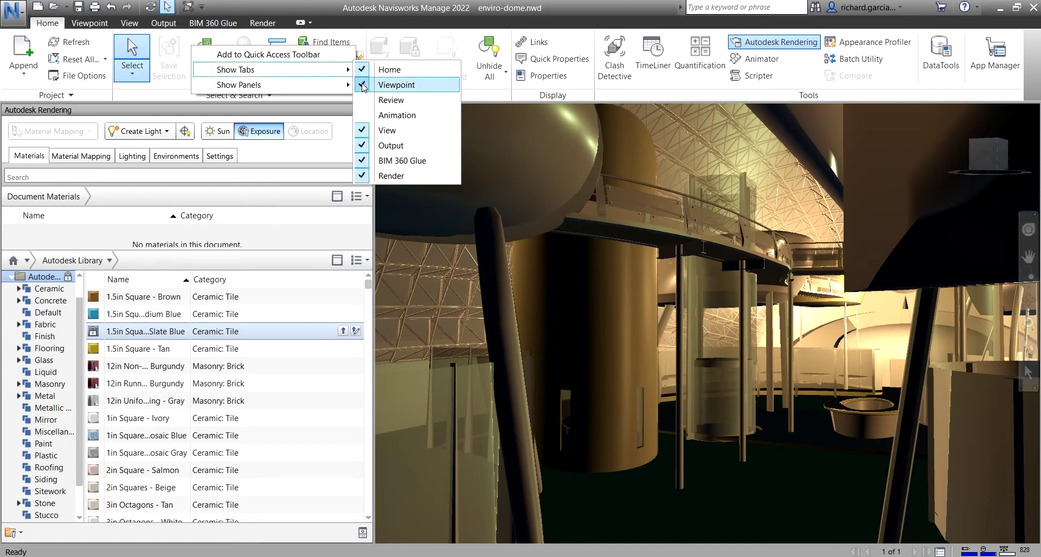
click(365, 135)
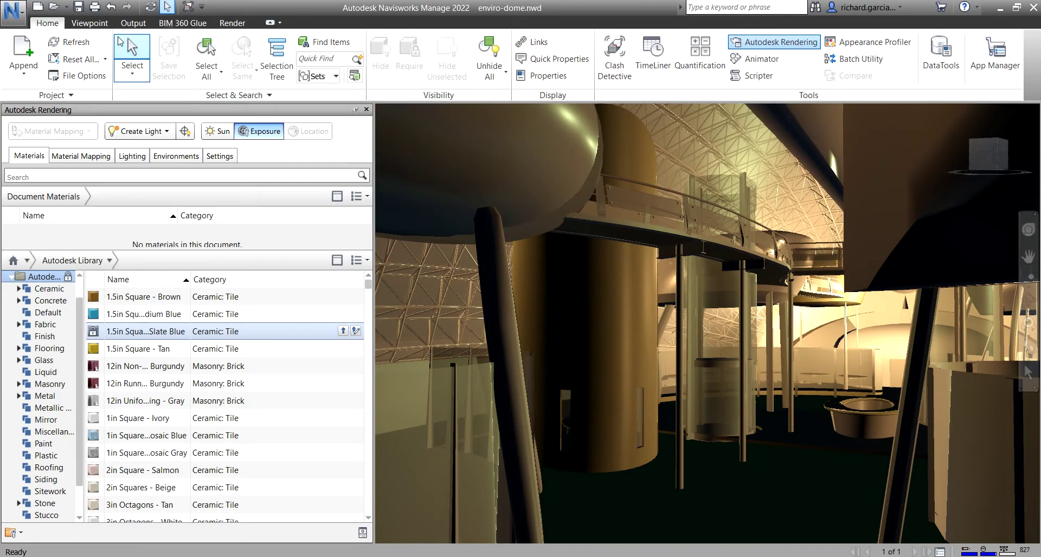
Step: Show the Review, Animation and View tabs on the ribbon again
click(184, 24)
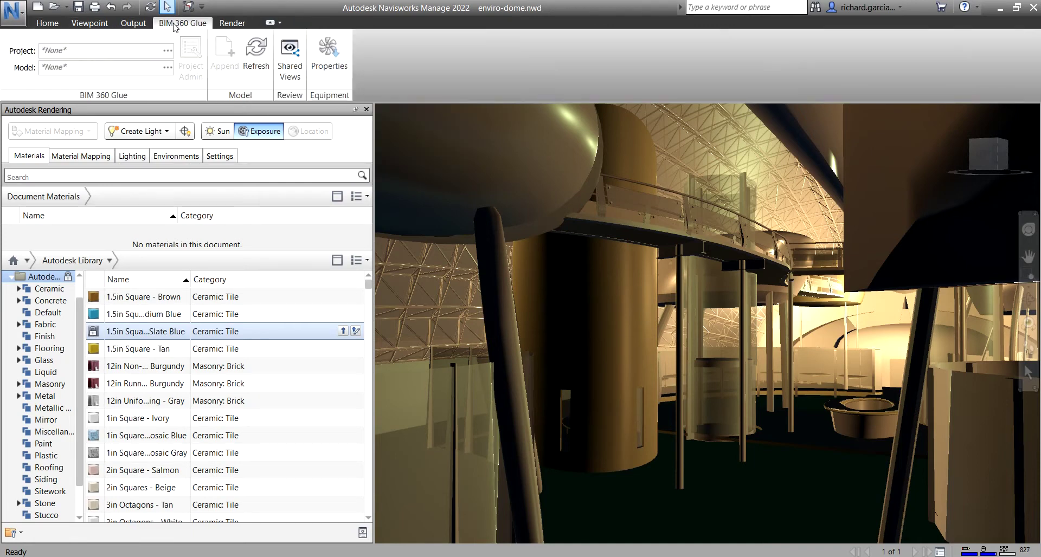
right_click(187, 49)
mouse_move(301, 69)
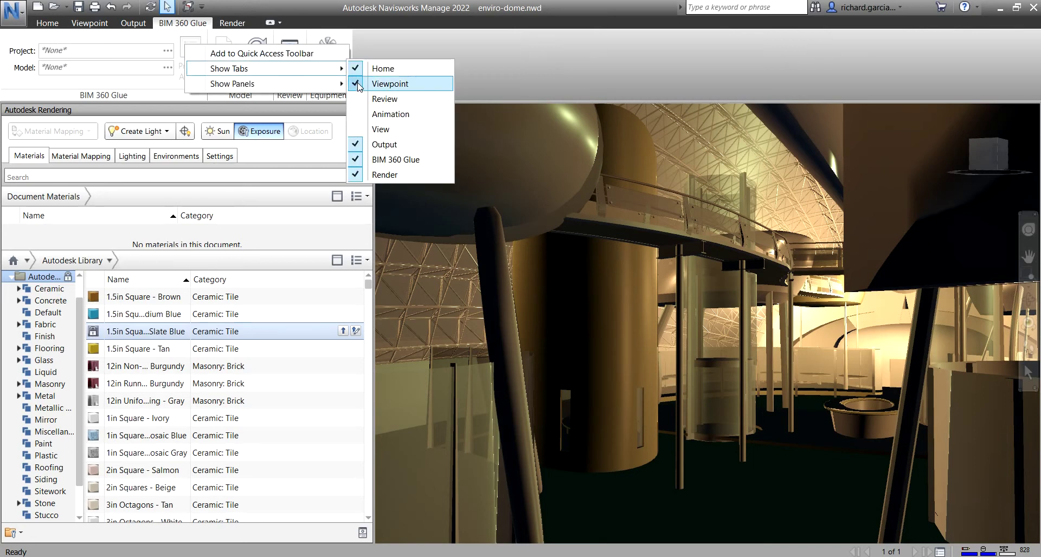
click(386, 103)
right_click(280, 66)
mouse_move(330, 88)
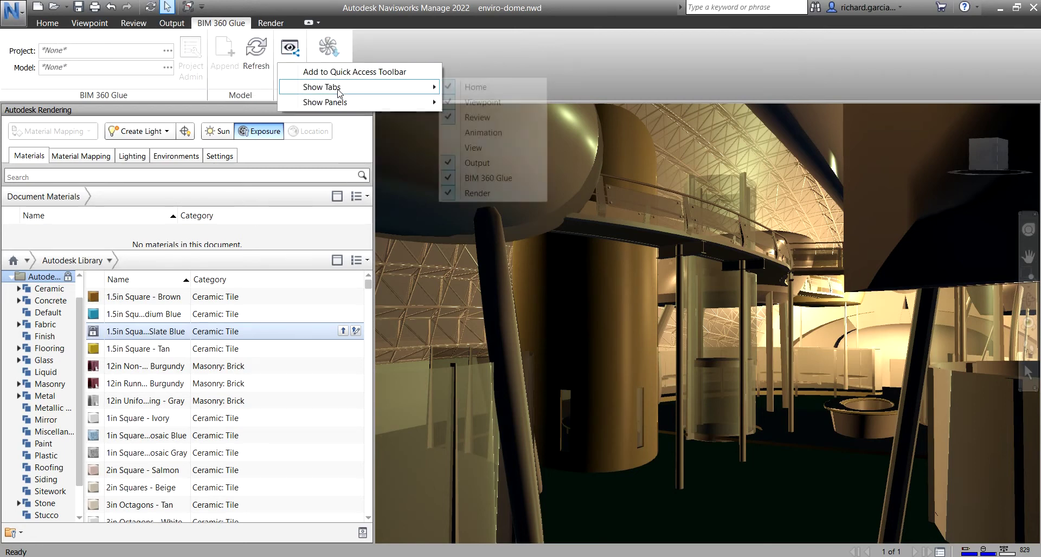
click(482, 132)
right_click(244, 51)
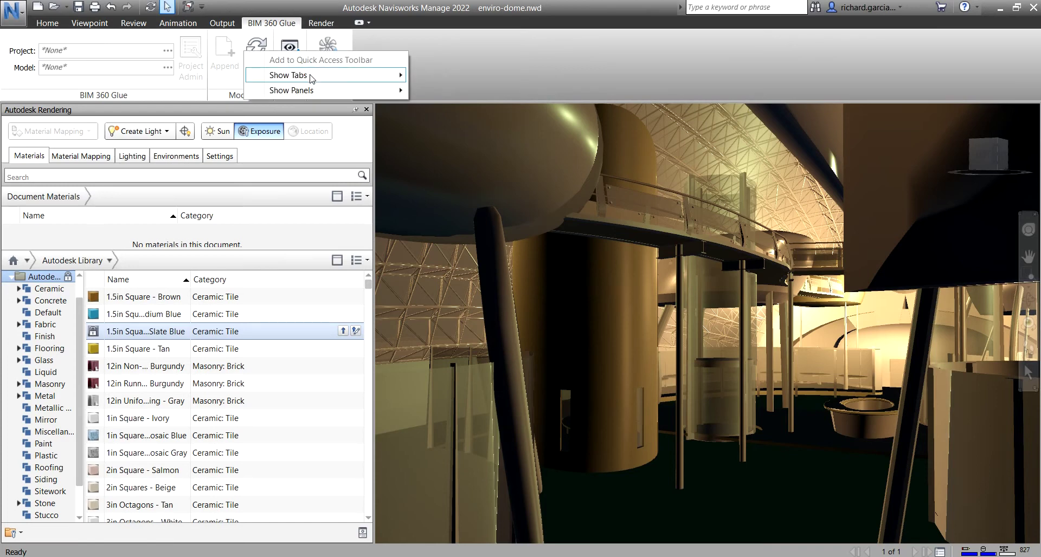
click(440, 135)
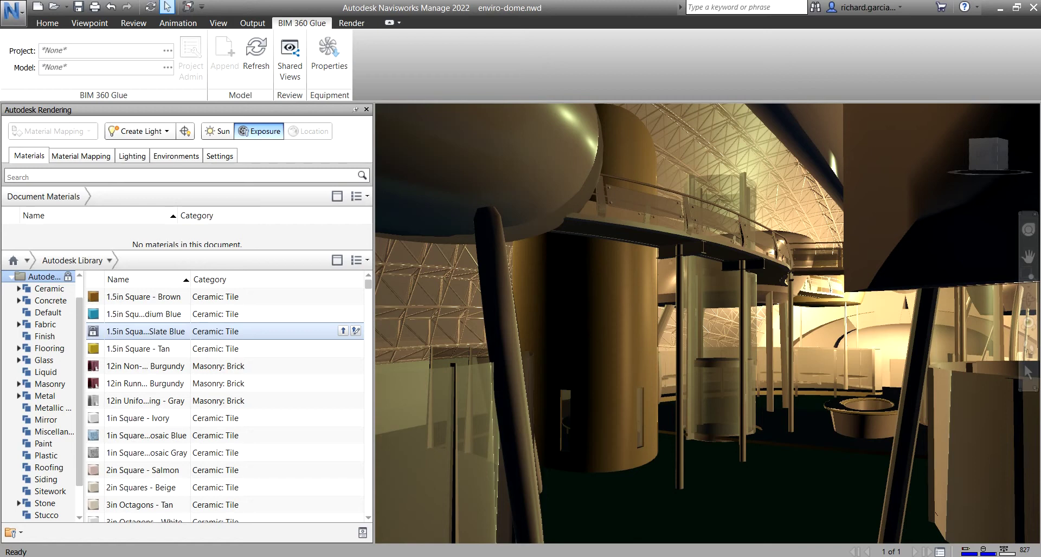
Step: Float the Home tab's Select & Search panel over the scene view and return it to the ribbon
click(47, 23)
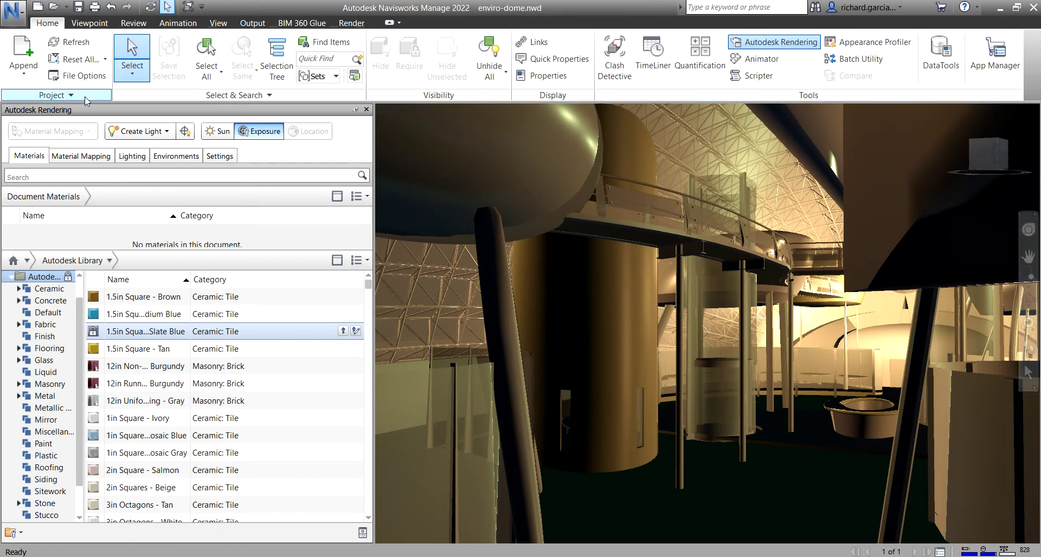
drag(154, 98, 588, 291)
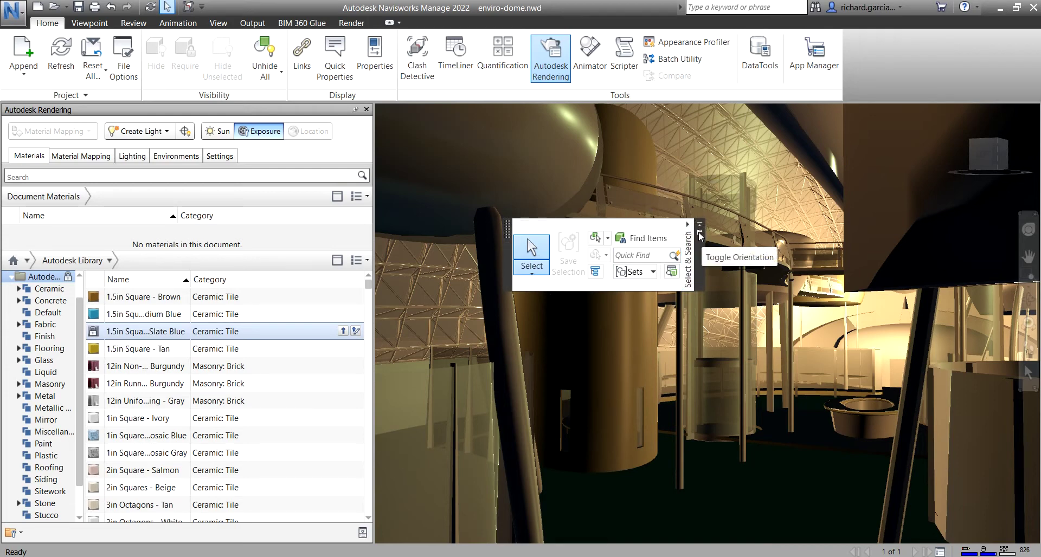
click(699, 233)
click(688, 231)
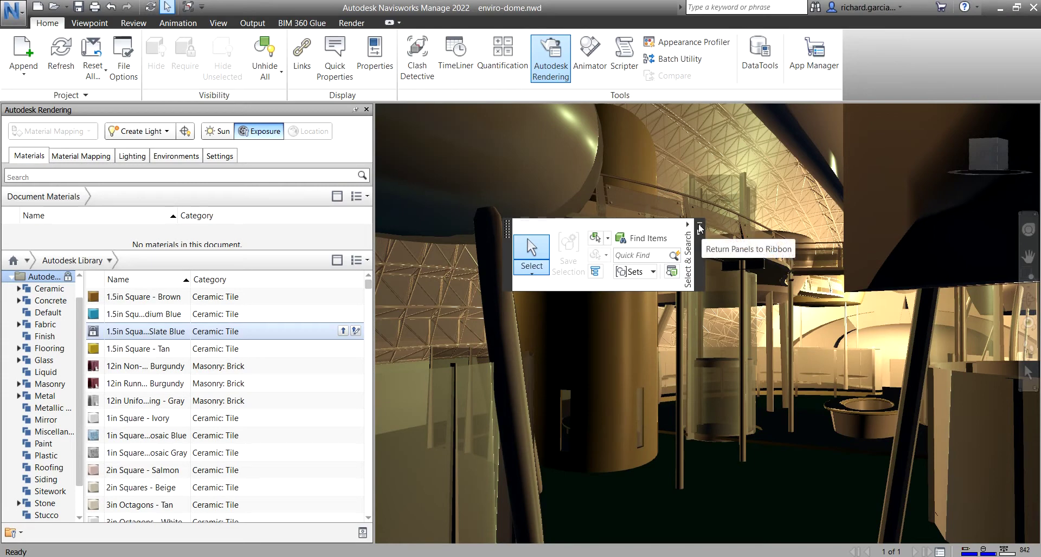
click(699, 227)
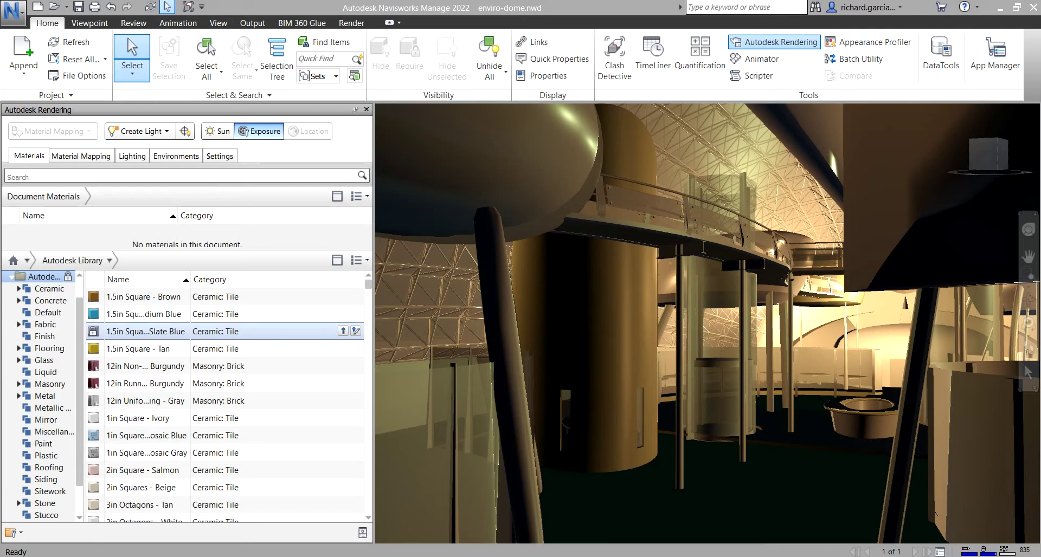
Step: Examine the enviro-dome model in the scene view by zooming, orbiting and panning around it
click(662, 334)
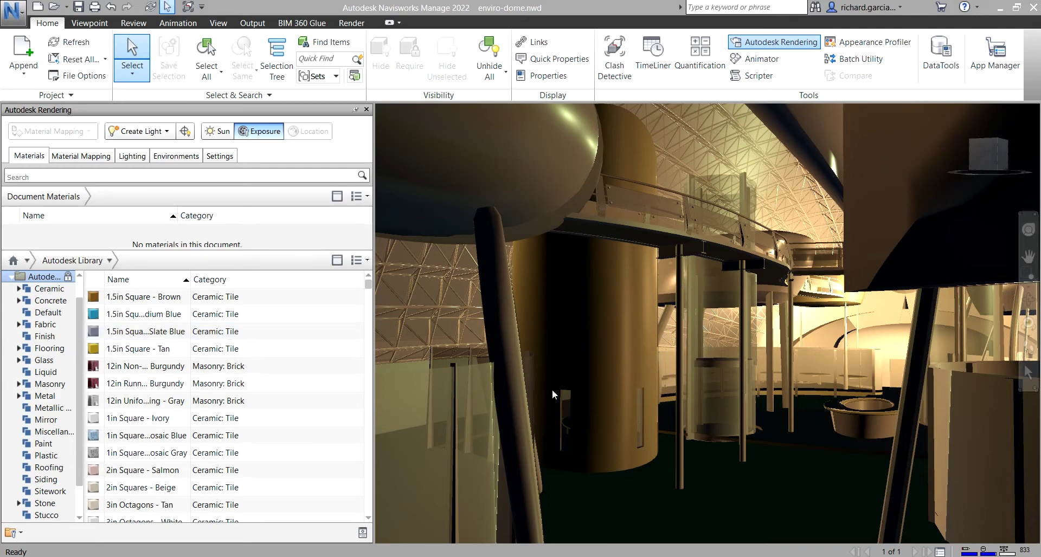
scroll(615, 370, up, 10)
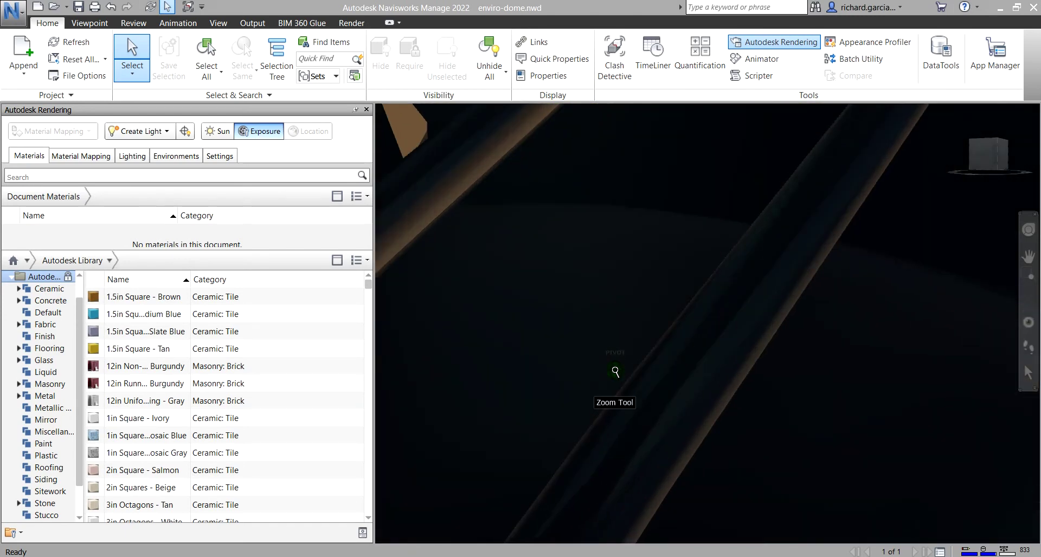
scroll(615, 372, up, 3)
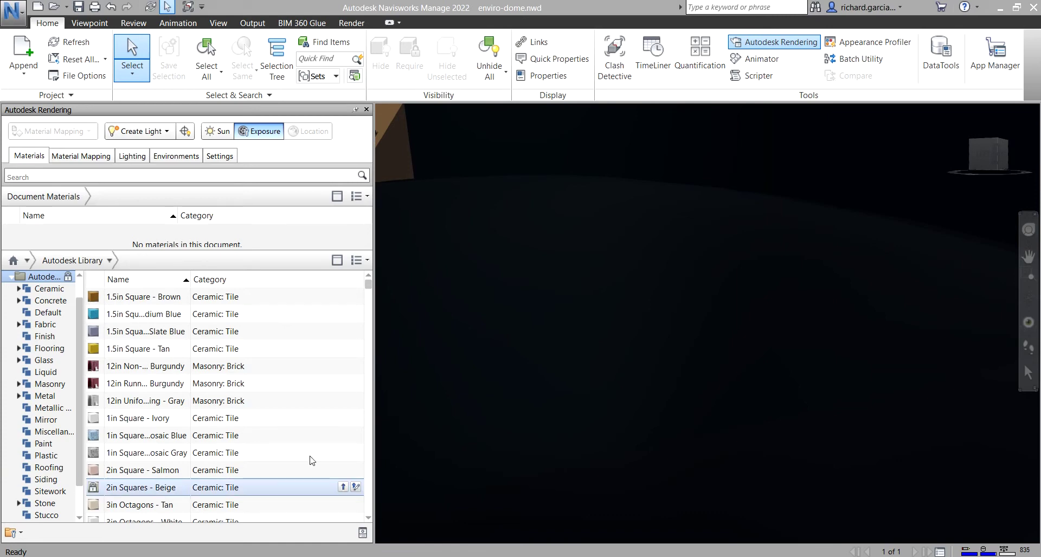
click(1028, 300)
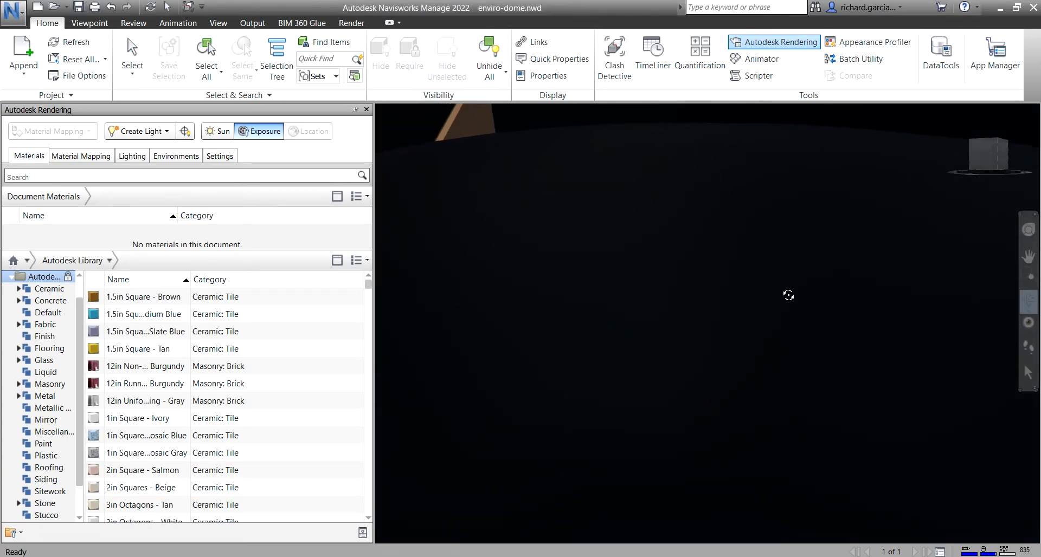
scroll(699, 319, up, 5)
scroll(699, 319, down, 4)
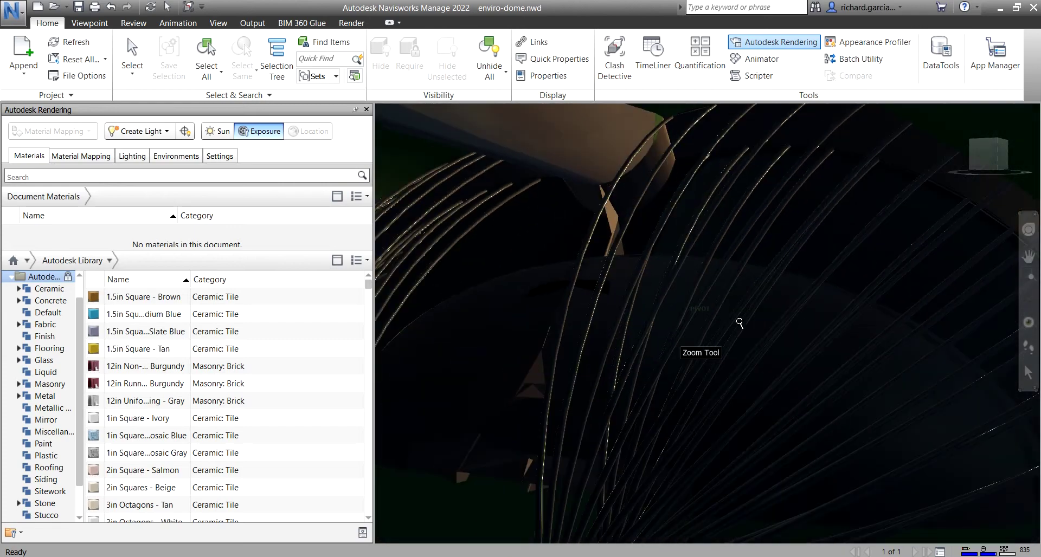
click(1028, 300)
drag(656, 355, 672, 403)
middle_drag(672, 404, 750, 232)
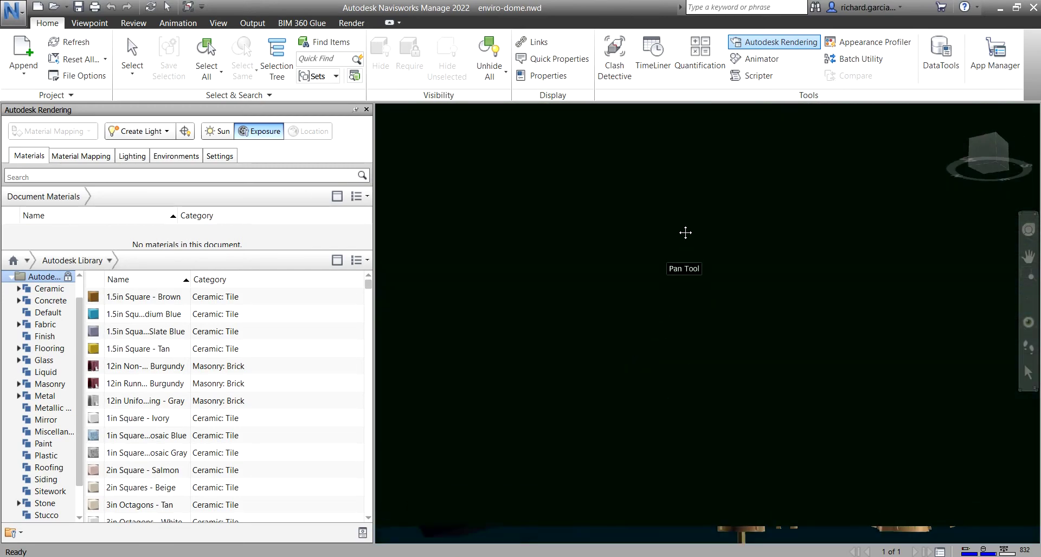
drag(750, 232, 734, 364)
middle_drag(735, 365, 649, 22)
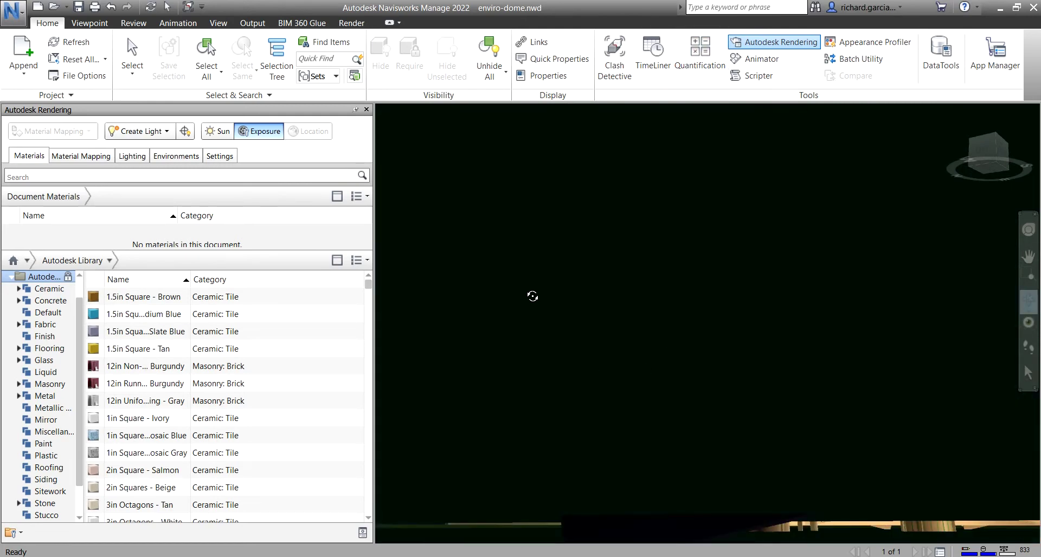
middle_drag(532, 295, 682, 421)
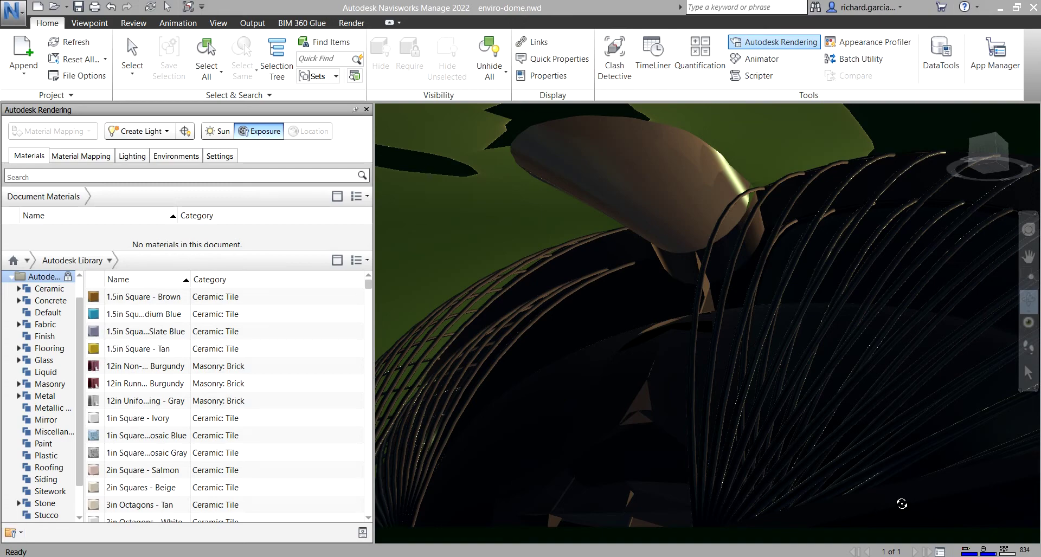
click(658, 302)
Step: Look over the application menu's file commands and recent documents, and close it
click(12, 13)
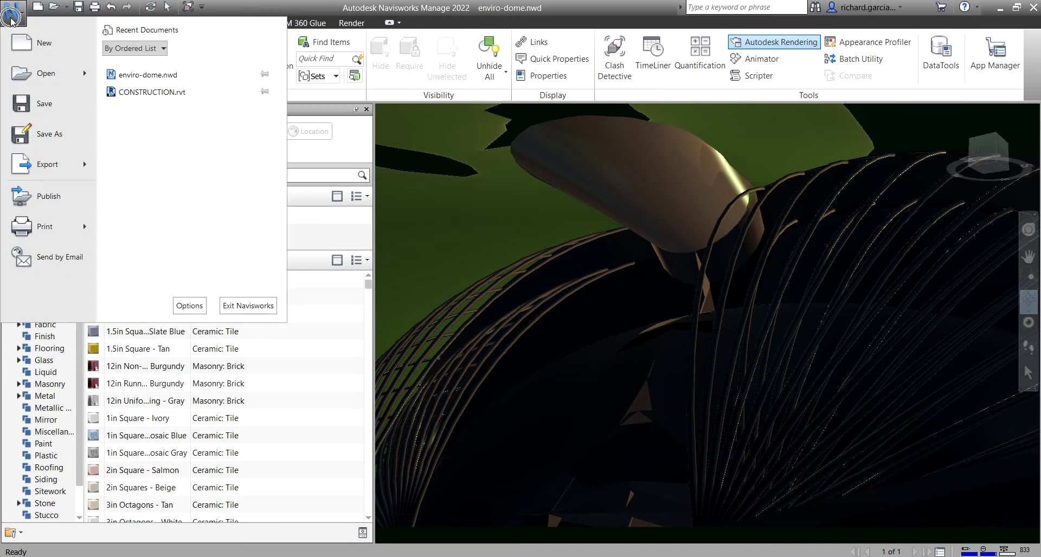
click(234, 9)
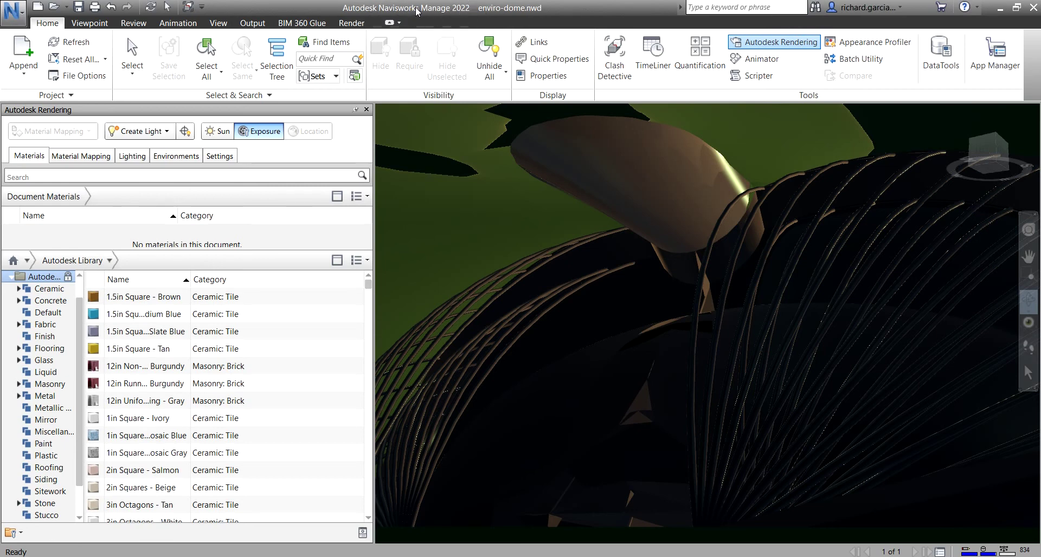
click(502, 11)
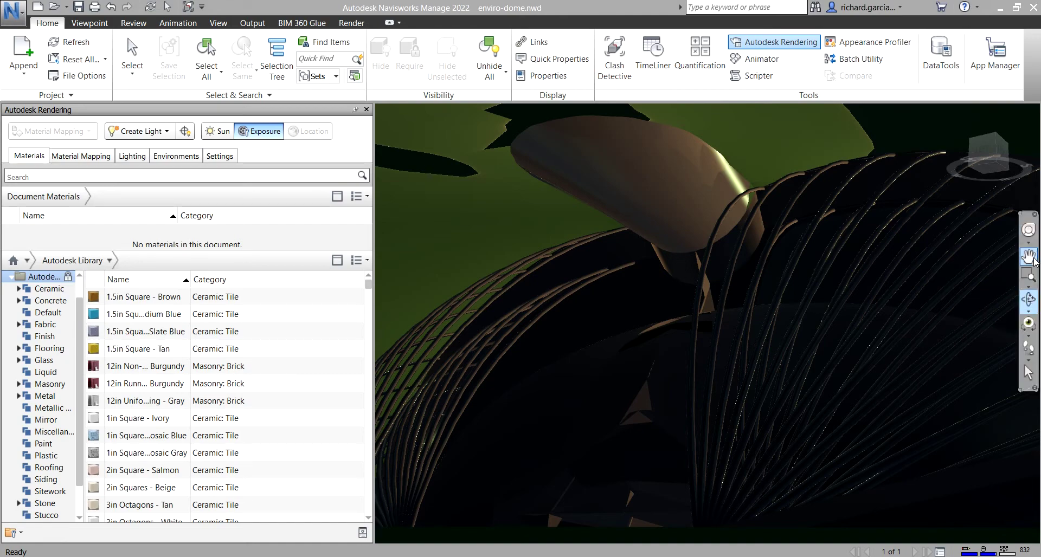
Step: Reset the scene to the home view and look at the model from the front and the left
click(1030, 300)
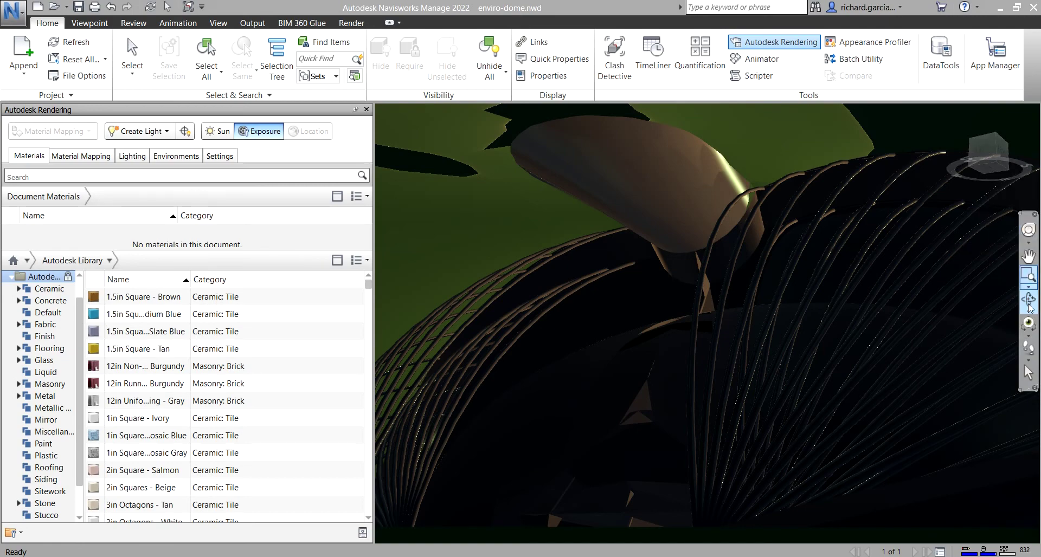
click(950, 114)
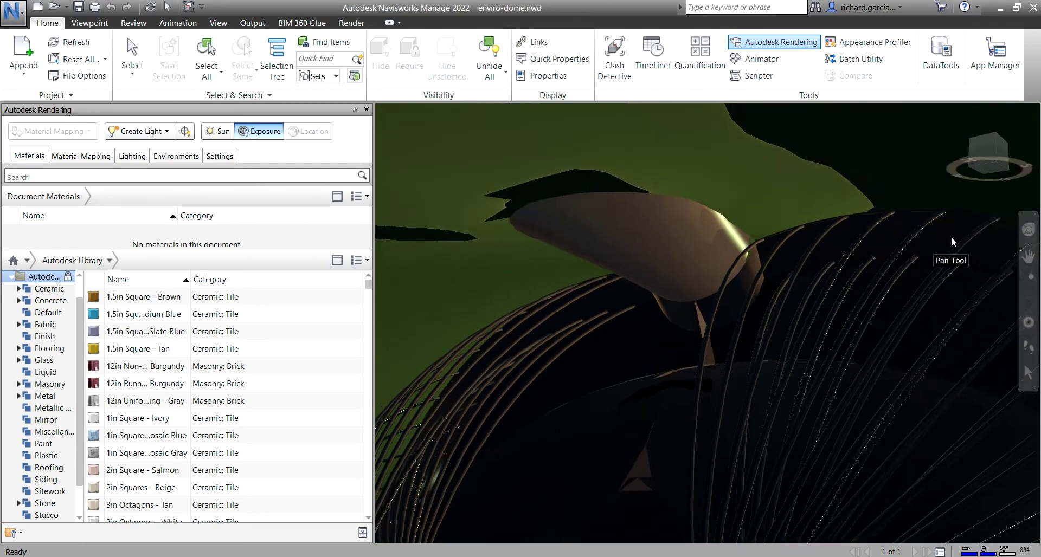
click(950, 114)
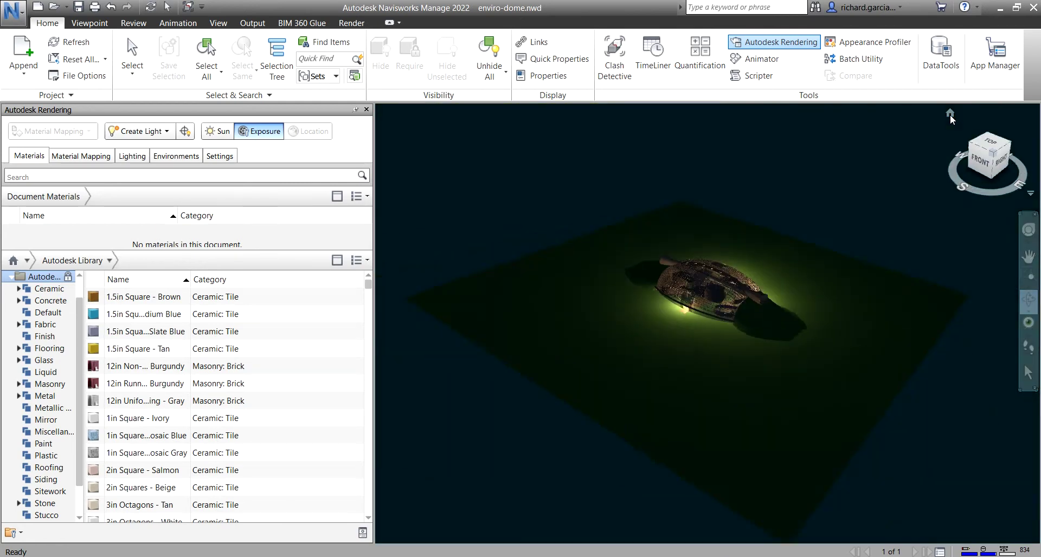
click(981, 169)
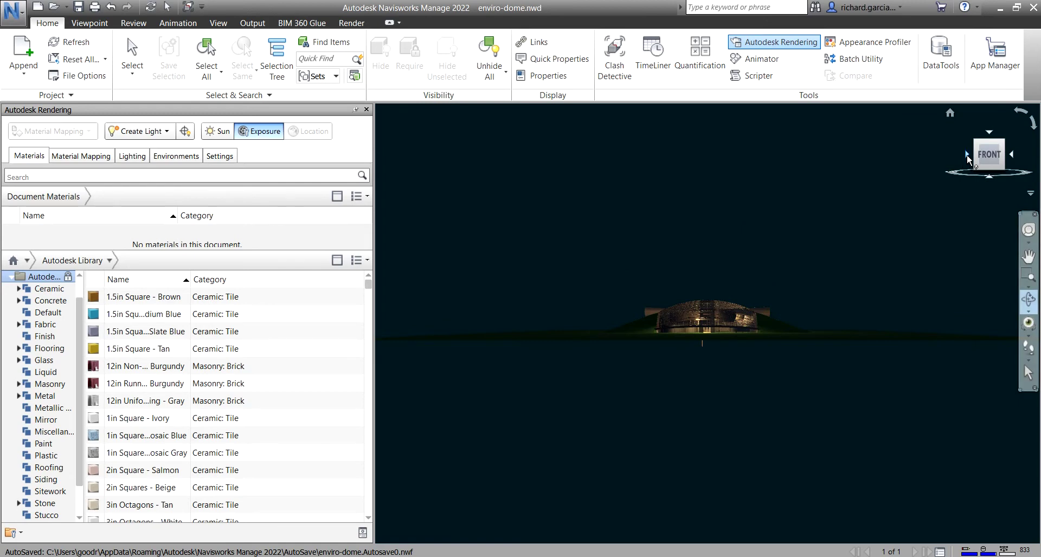
click(967, 155)
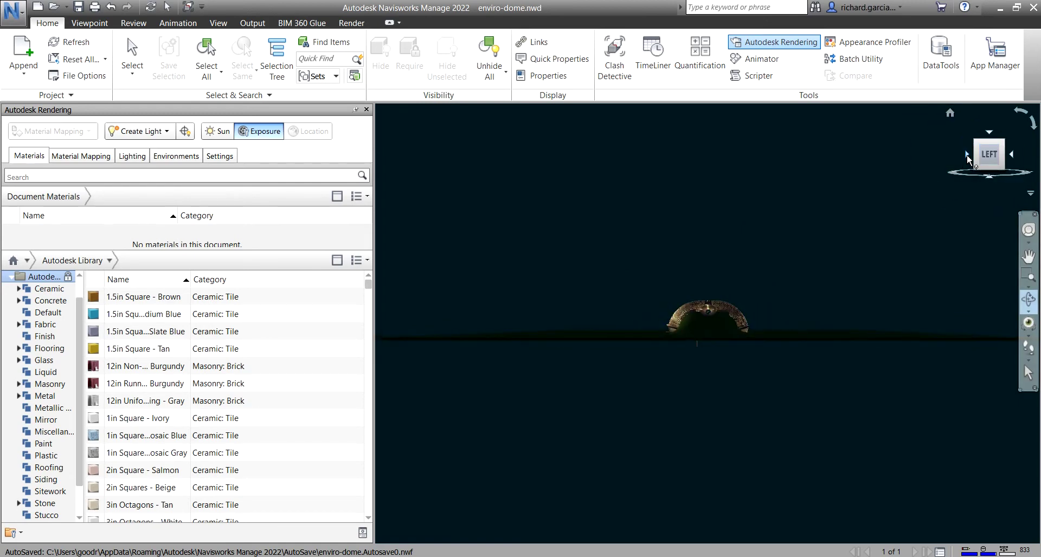
Step: Orbit the dome to an angled view from above and zoom in on its lattice structure
click(1026, 304)
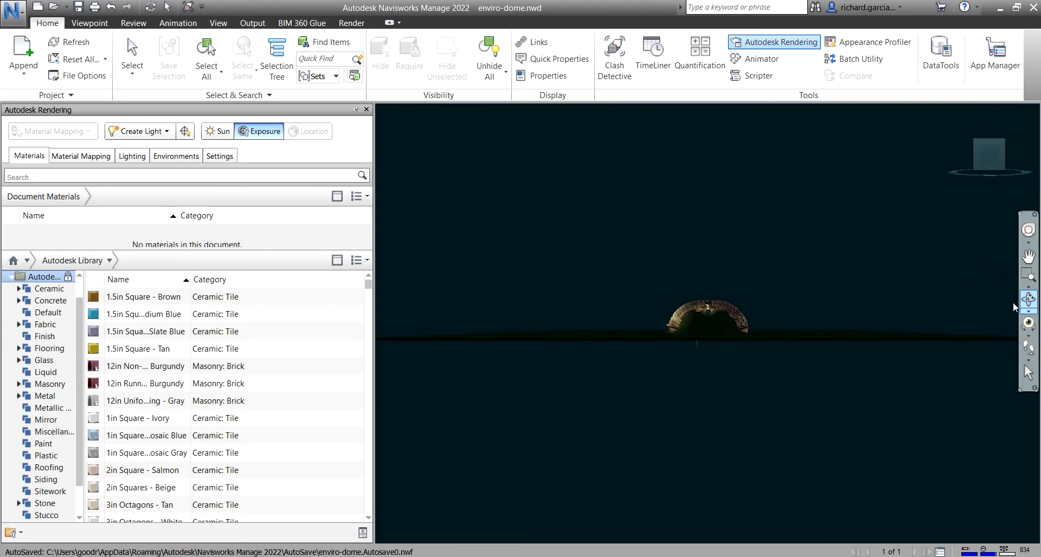
drag(746, 293, 701, 328)
scroll(702, 328, up, 2)
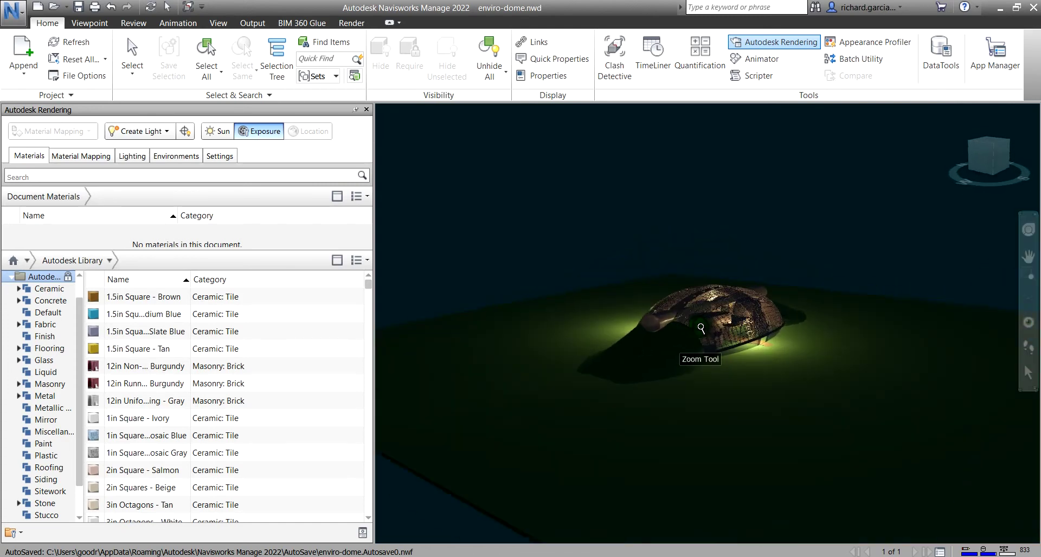
scroll(701, 328, up, 5)
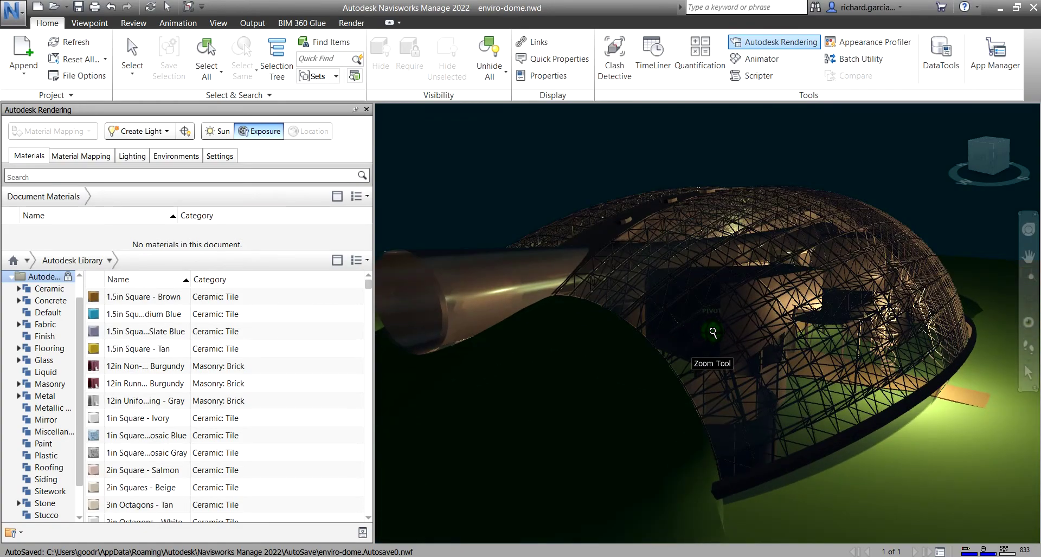
scroll(713, 332, up, 3)
middle_drag(711, 336, 700, 244)
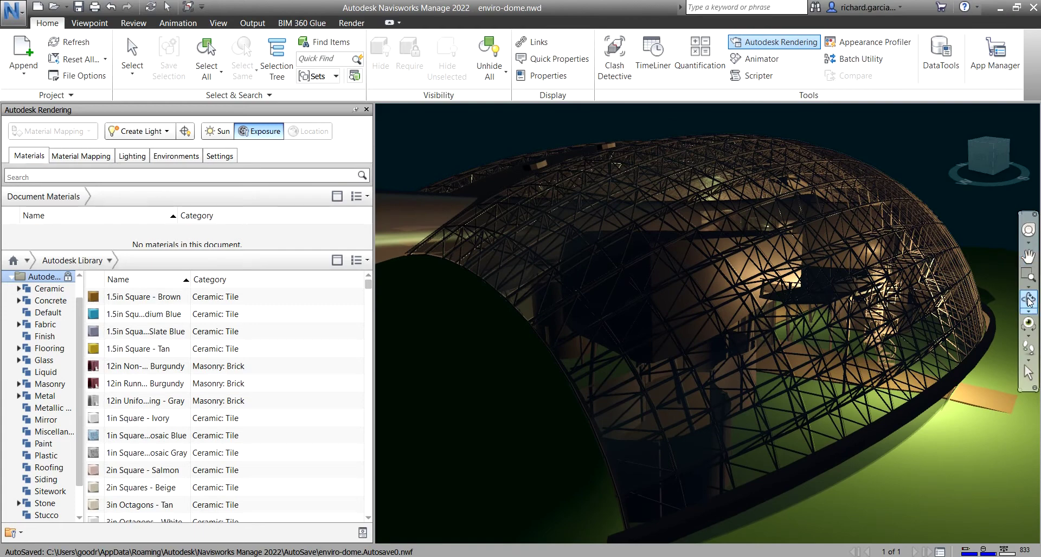
Step: Walk toward the dome's lattice structure and pan the view across to the area beneath its beams
click(1029, 300)
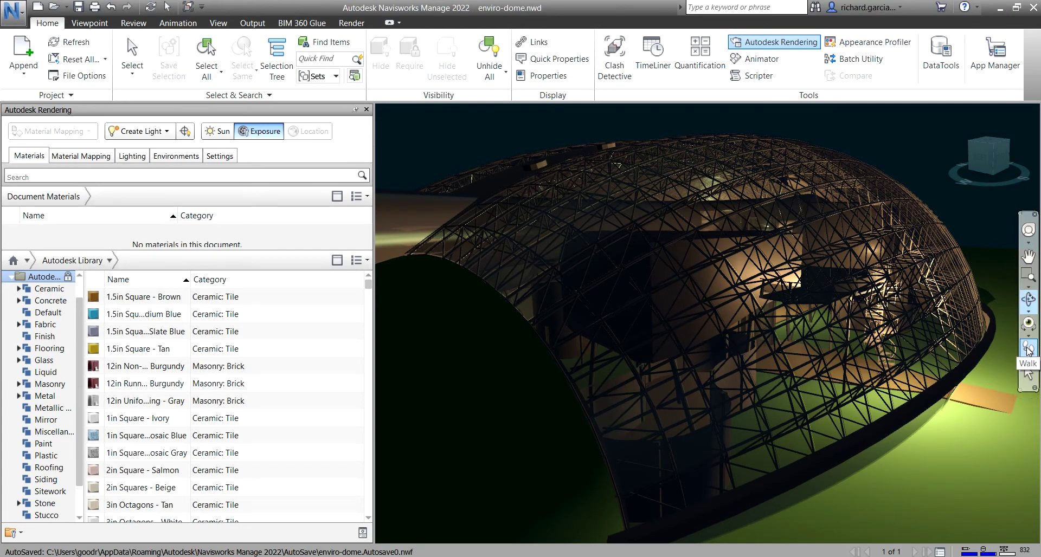
click(1028, 350)
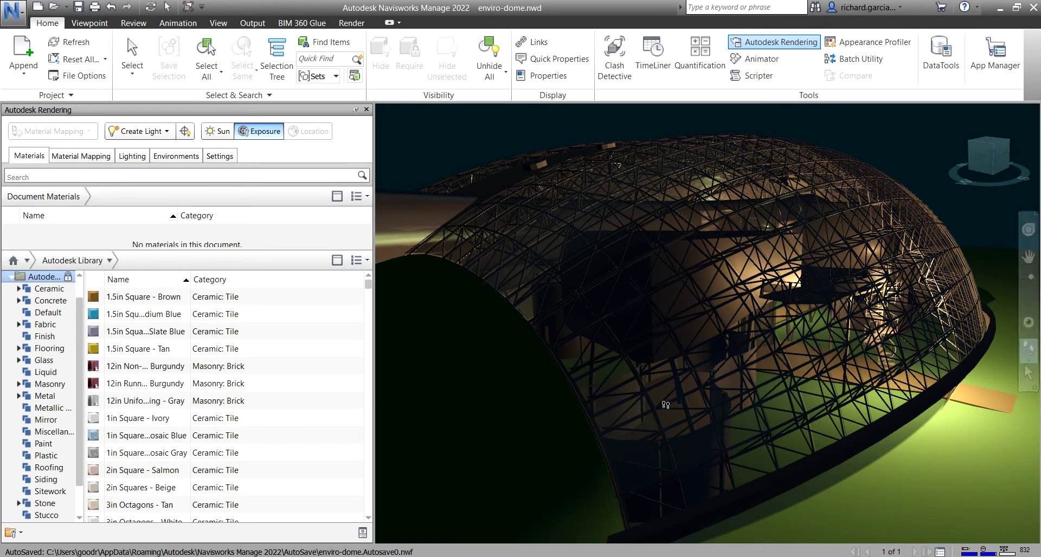
drag(667, 405, 670, 312)
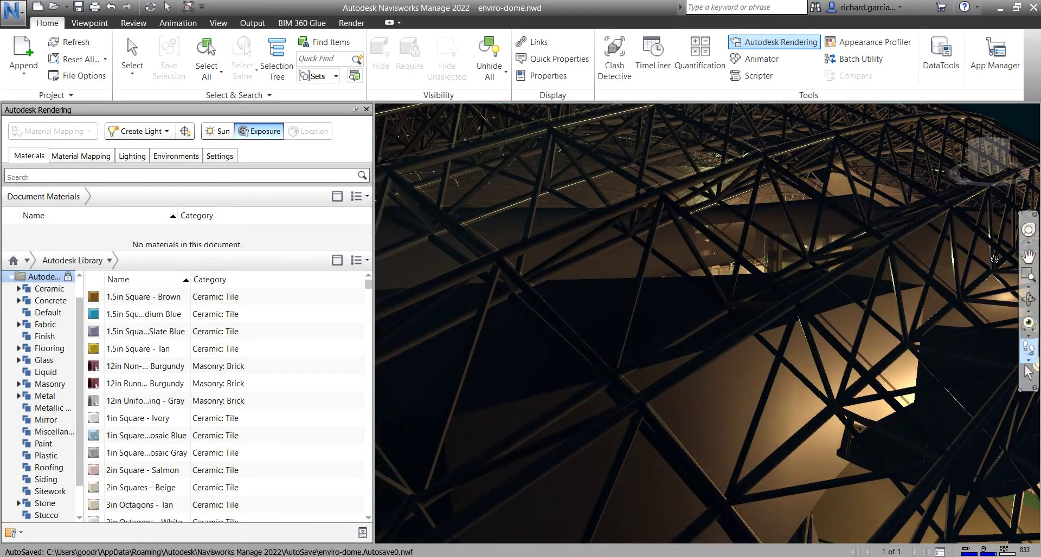
click(1029, 257)
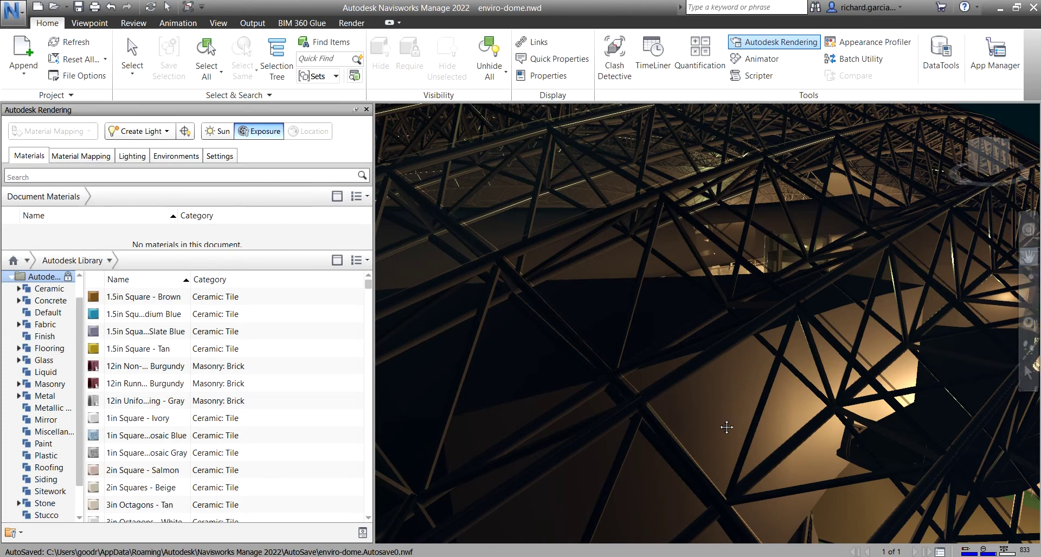
drag(688, 462, 500, 107)
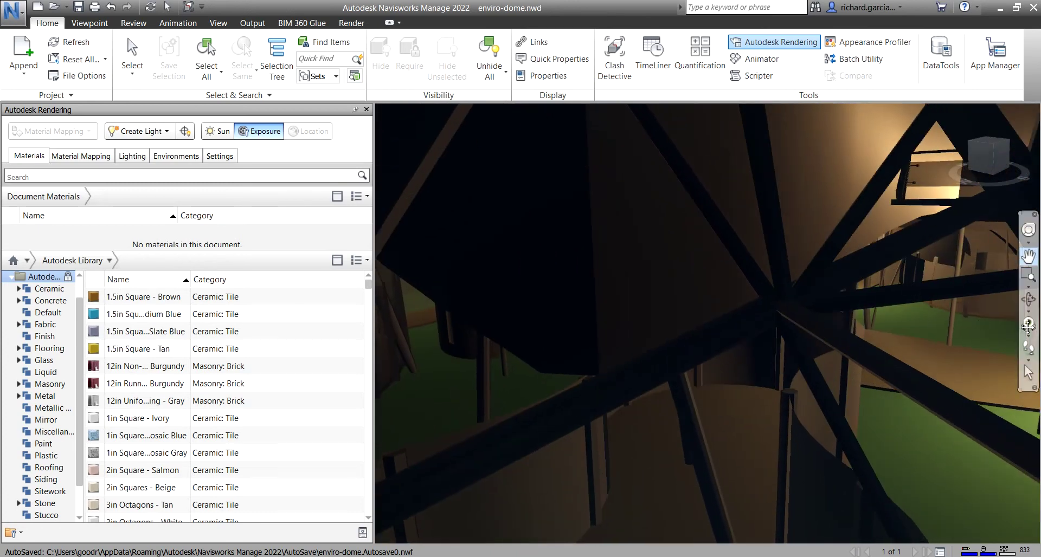
Step: Walk inside the dome, orbit around the supporting columns and look around toward the spiral staircase
click(1028, 350)
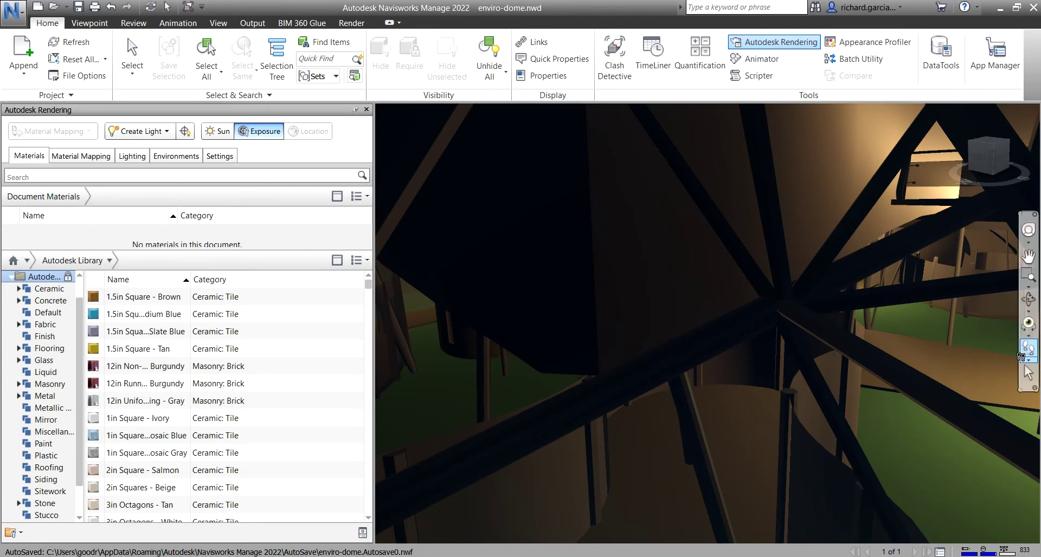
drag(808, 420, 980, 381)
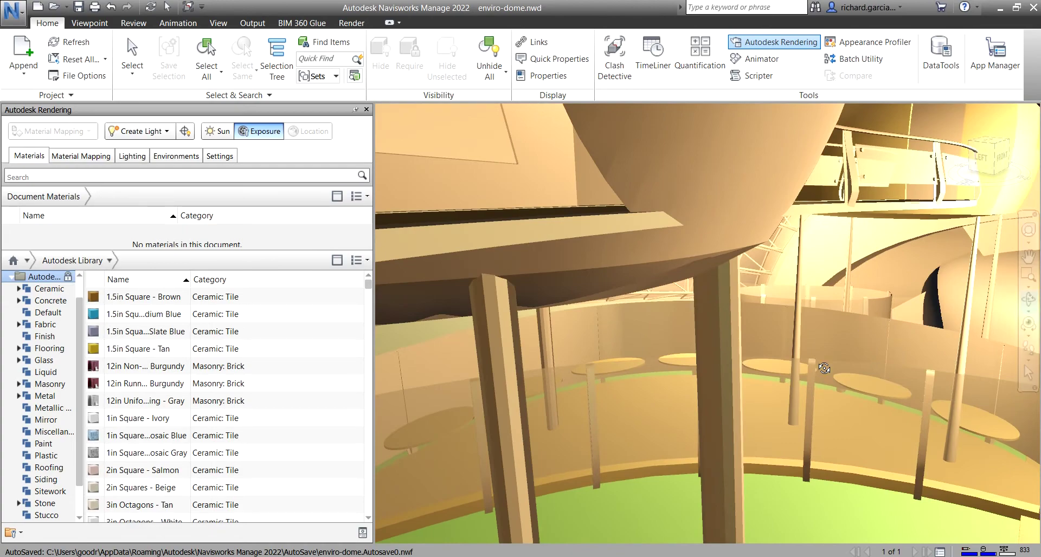
mouse_move(814, 386)
mouse_down()
mouse_move(890, 409)
mouse_move(929, 372)
mouse_move(1016, 385)
mouse_up()
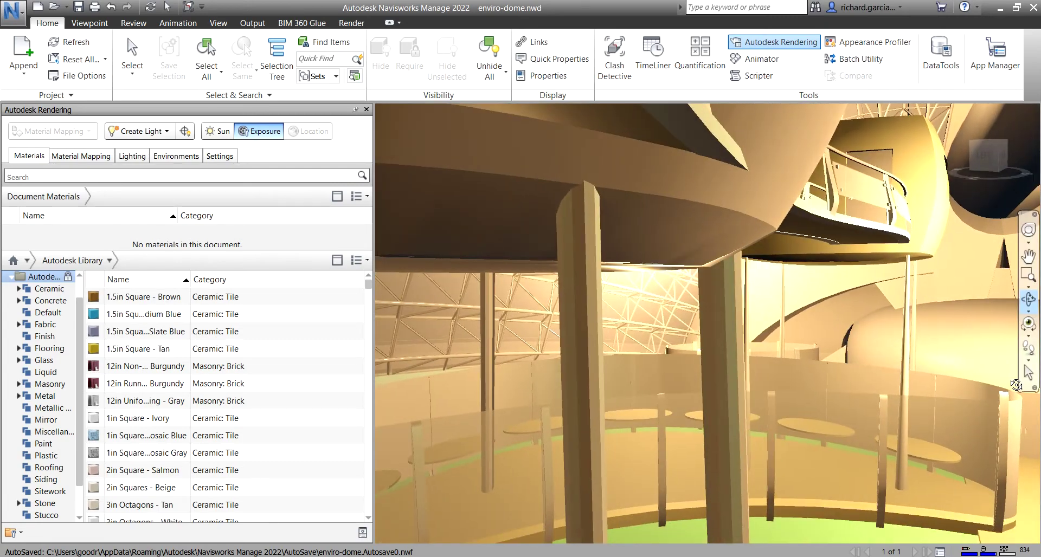
click(1029, 326)
drag(801, 359, 676, 377)
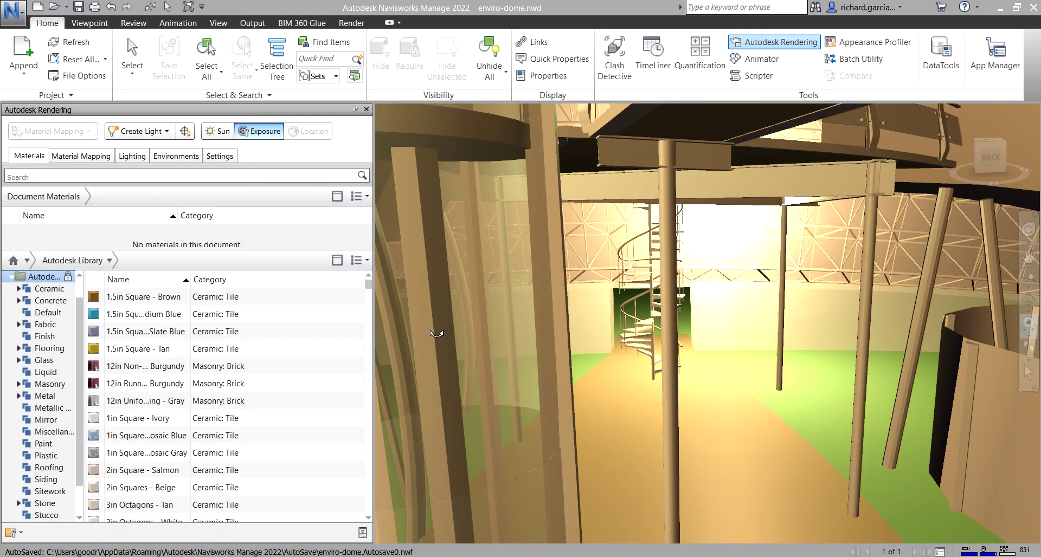
Step: Undock the Autodesk Rendering window, move it over the scene and dock it on the right side of the scene view
click(56, 111)
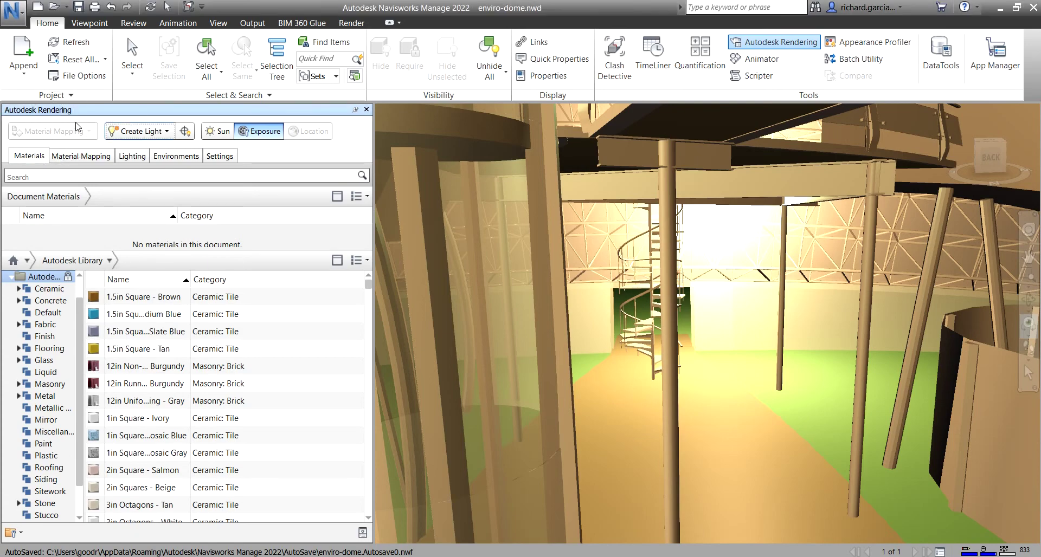
drag(76, 112, 452, 173)
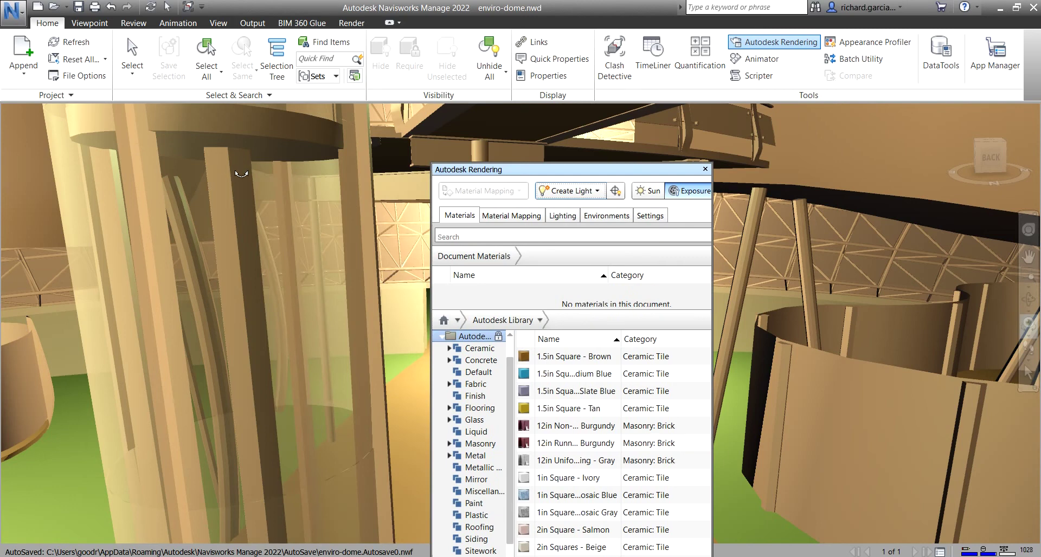
drag(525, 174, 260, 190)
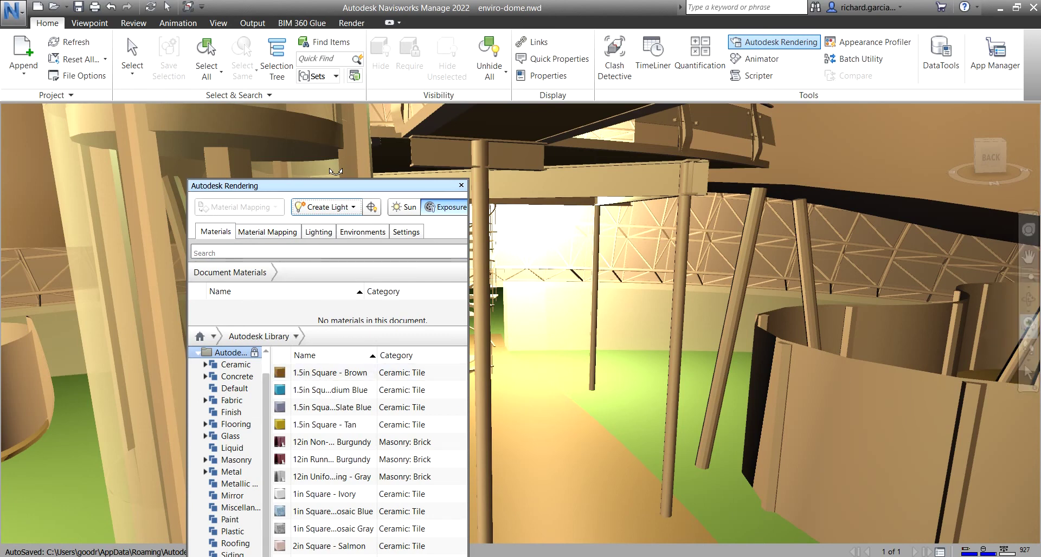
click(330, 187)
drag(330, 187, 1022, 325)
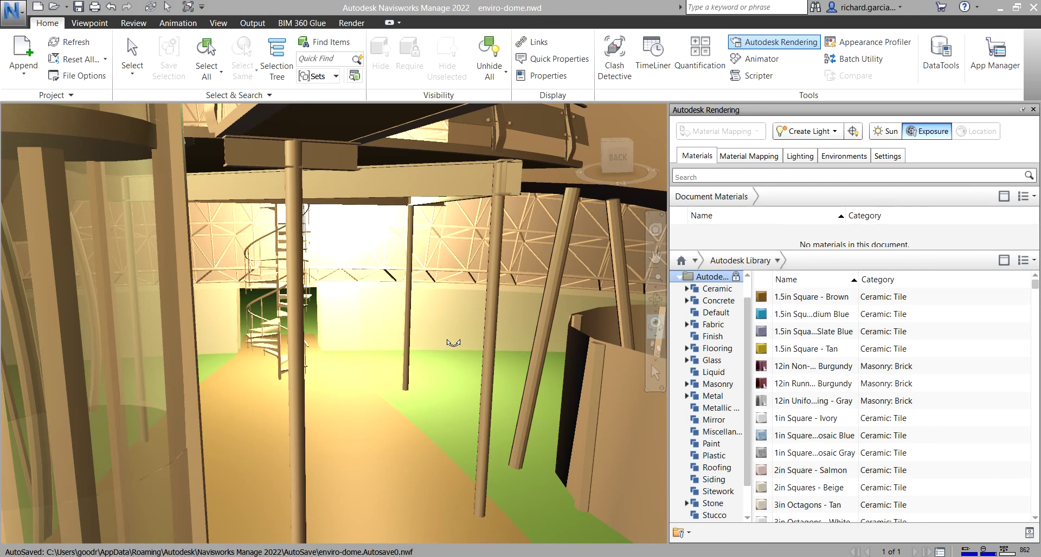
Step: Look over the Autodesk Library materials list and the status bar
scroll(724, 495, down, 1)
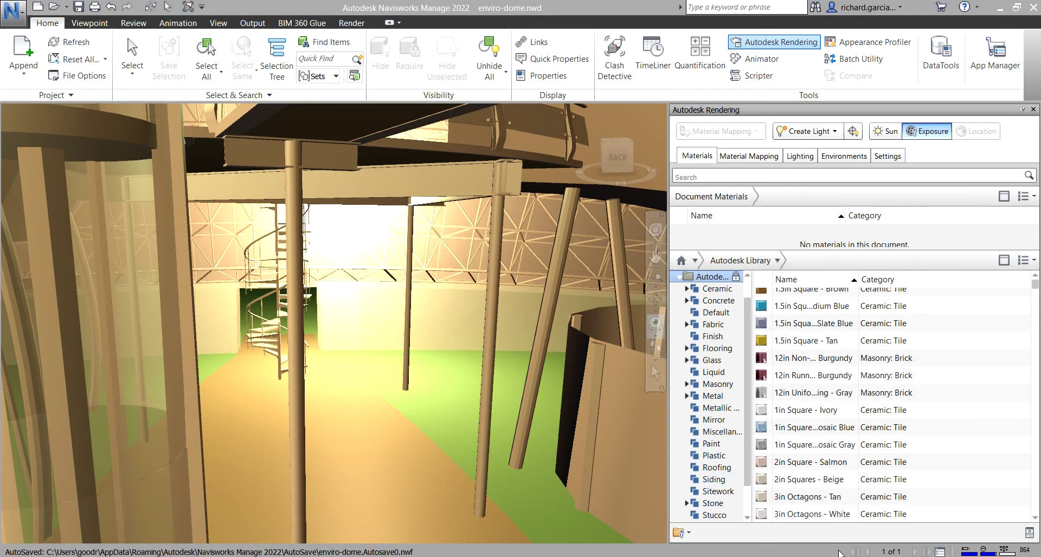
click(829, 554)
click(828, 554)
Step: Show the Viewpoint commands and look around the dome interior, tilting the view down toward the floor
click(58, 27)
click(90, 23)
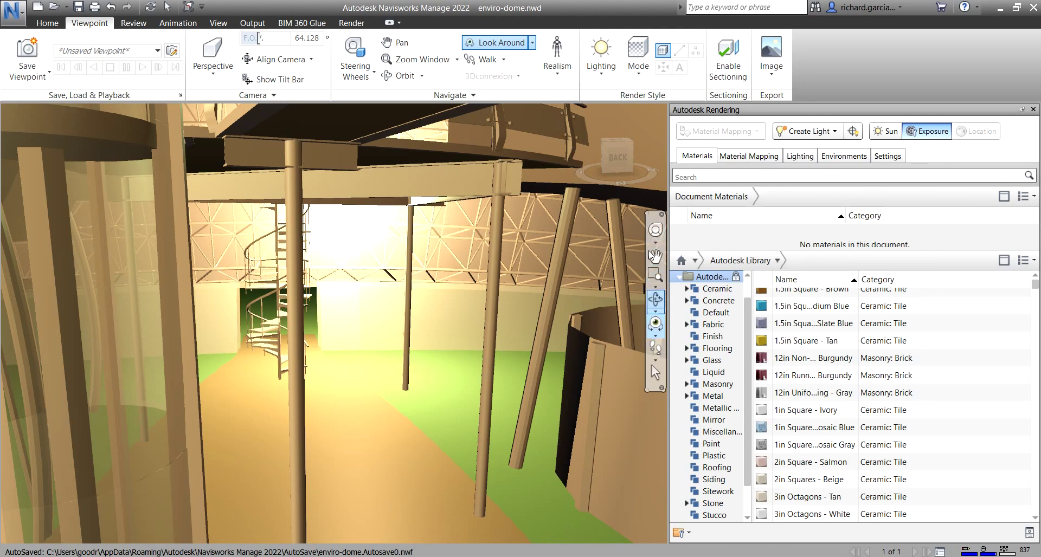
drag(267, 313, 305, 313)
click(305, 313)
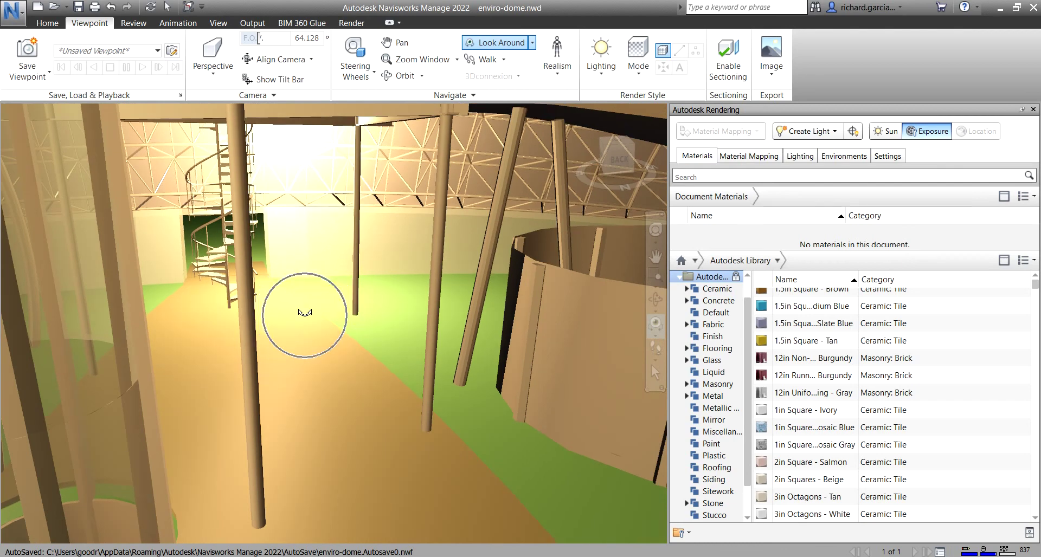
click(809, 116)
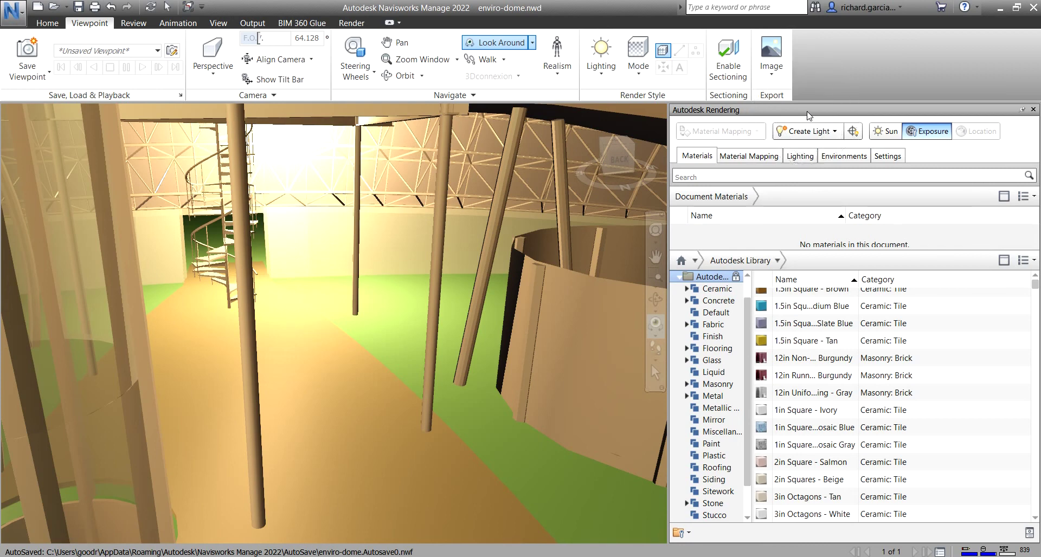
click(809, 116)
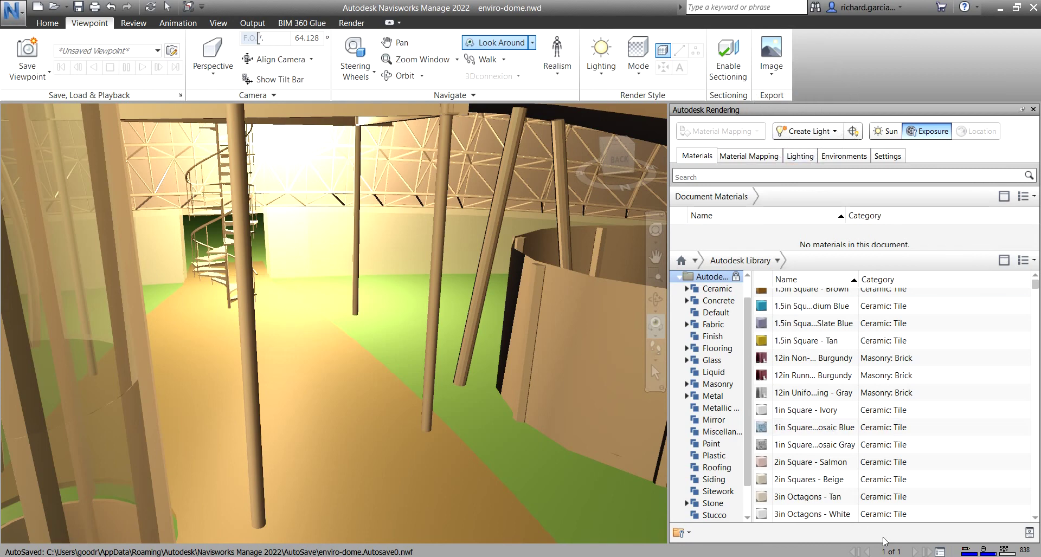